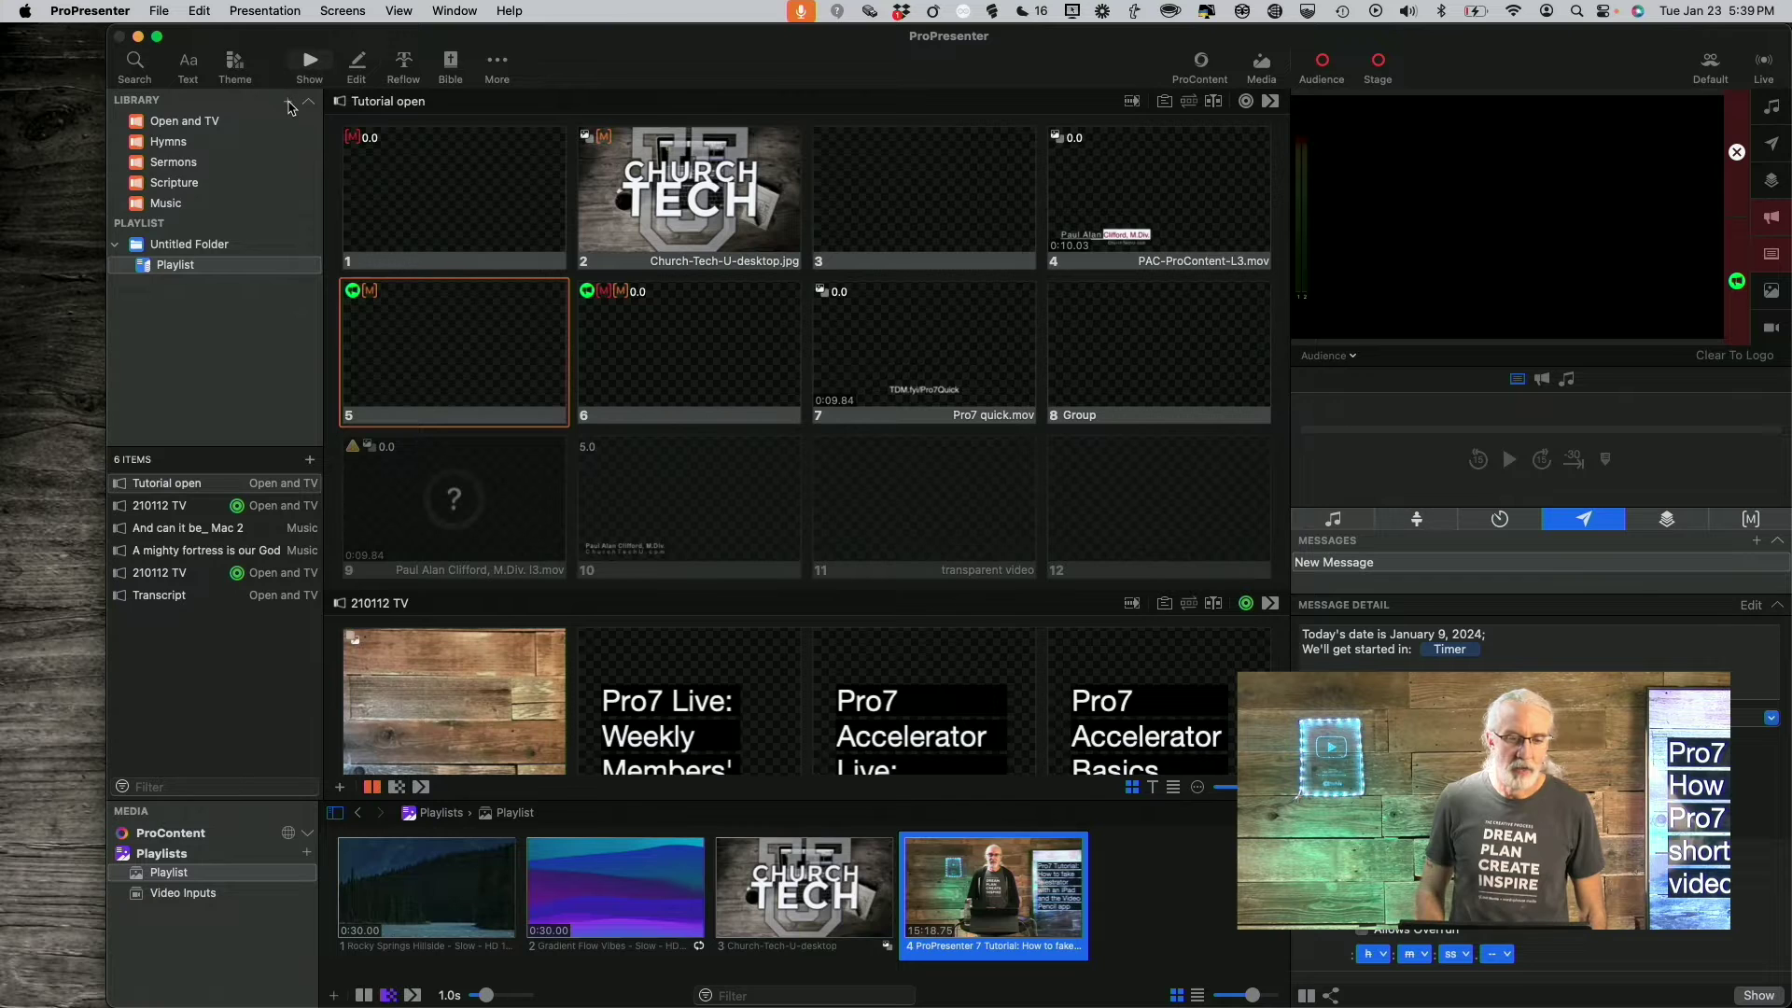
Step: Create a new presentation from the Library + menu and show its Theme choices
left_click(289, 101)
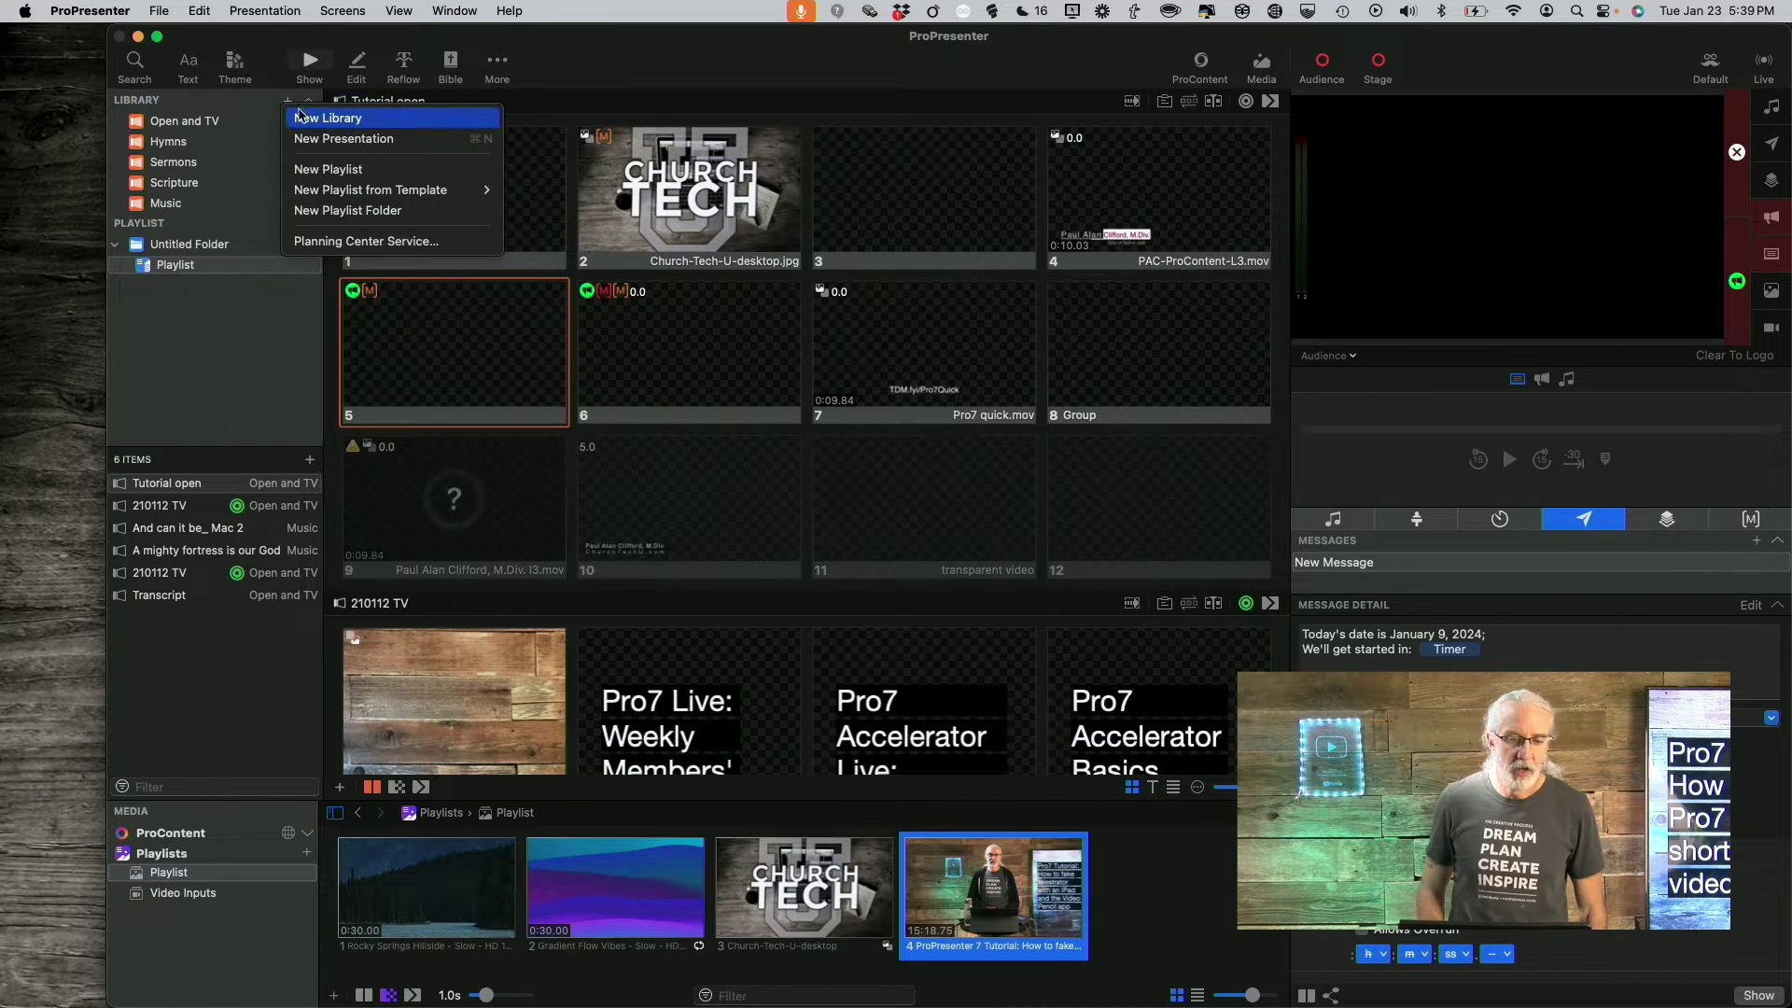
left_click(307, 140)
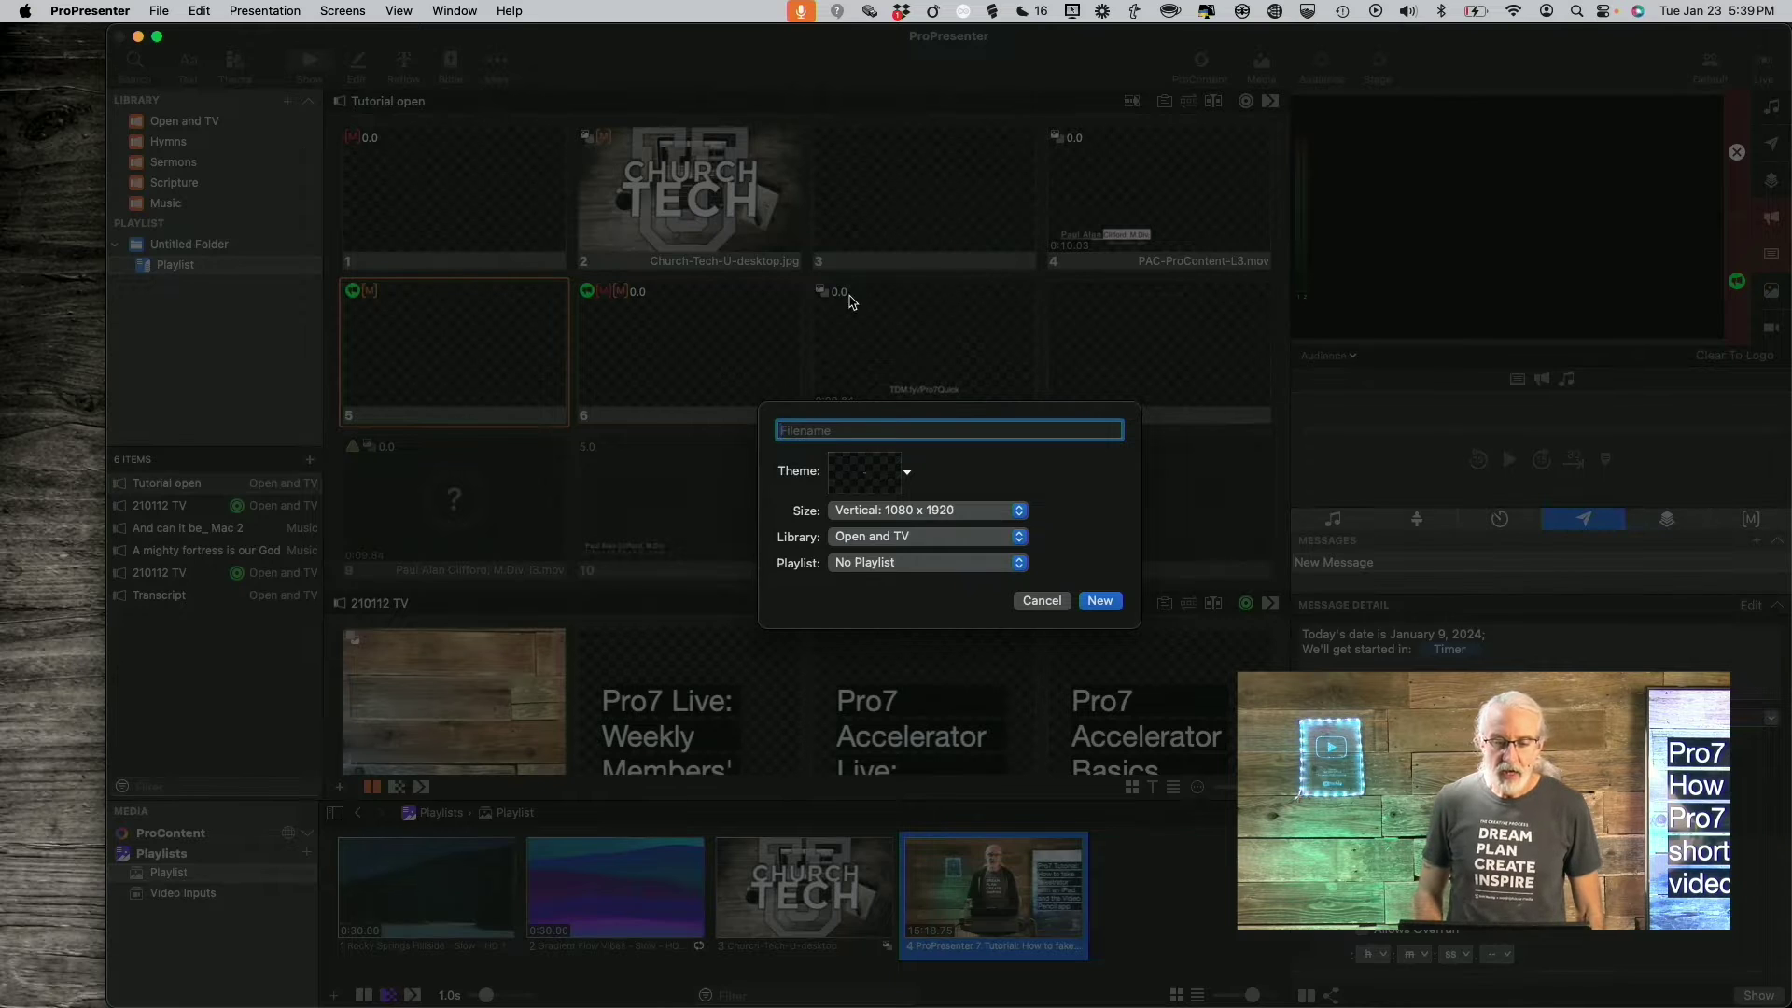
left_click(907, 474)
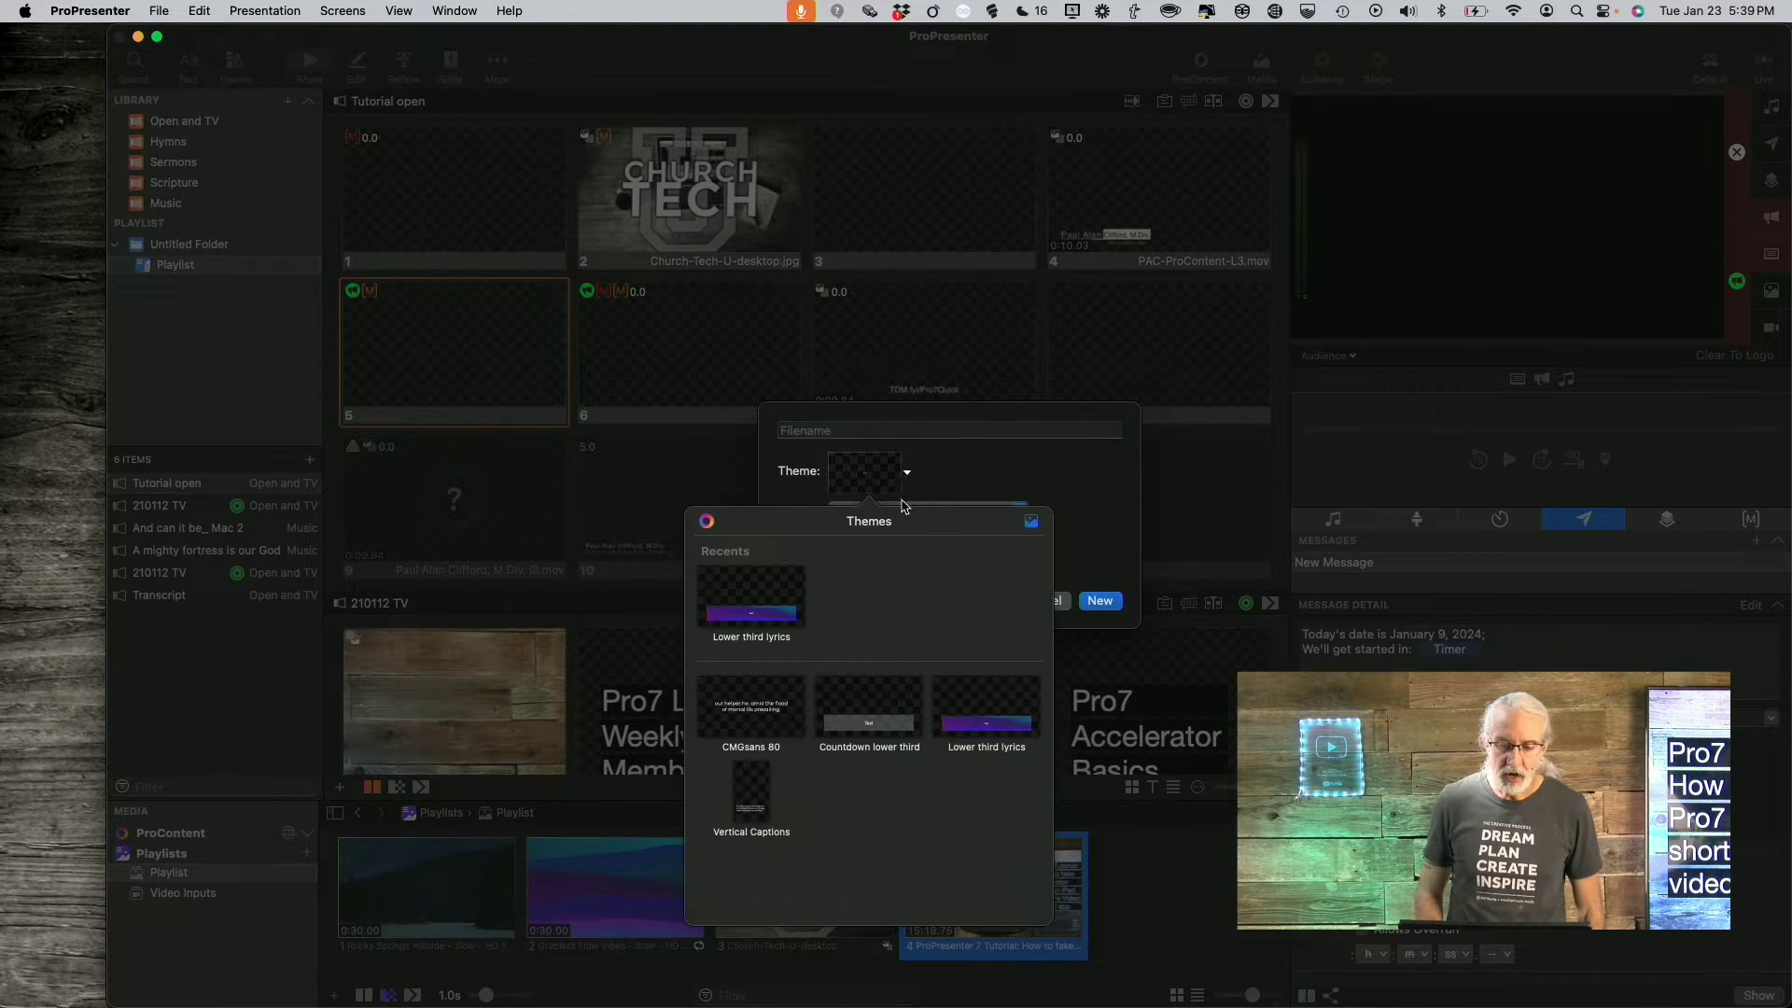
Step: Pick the Theme Slide inside the Vertical Captions theme group
left_click(750, 805)
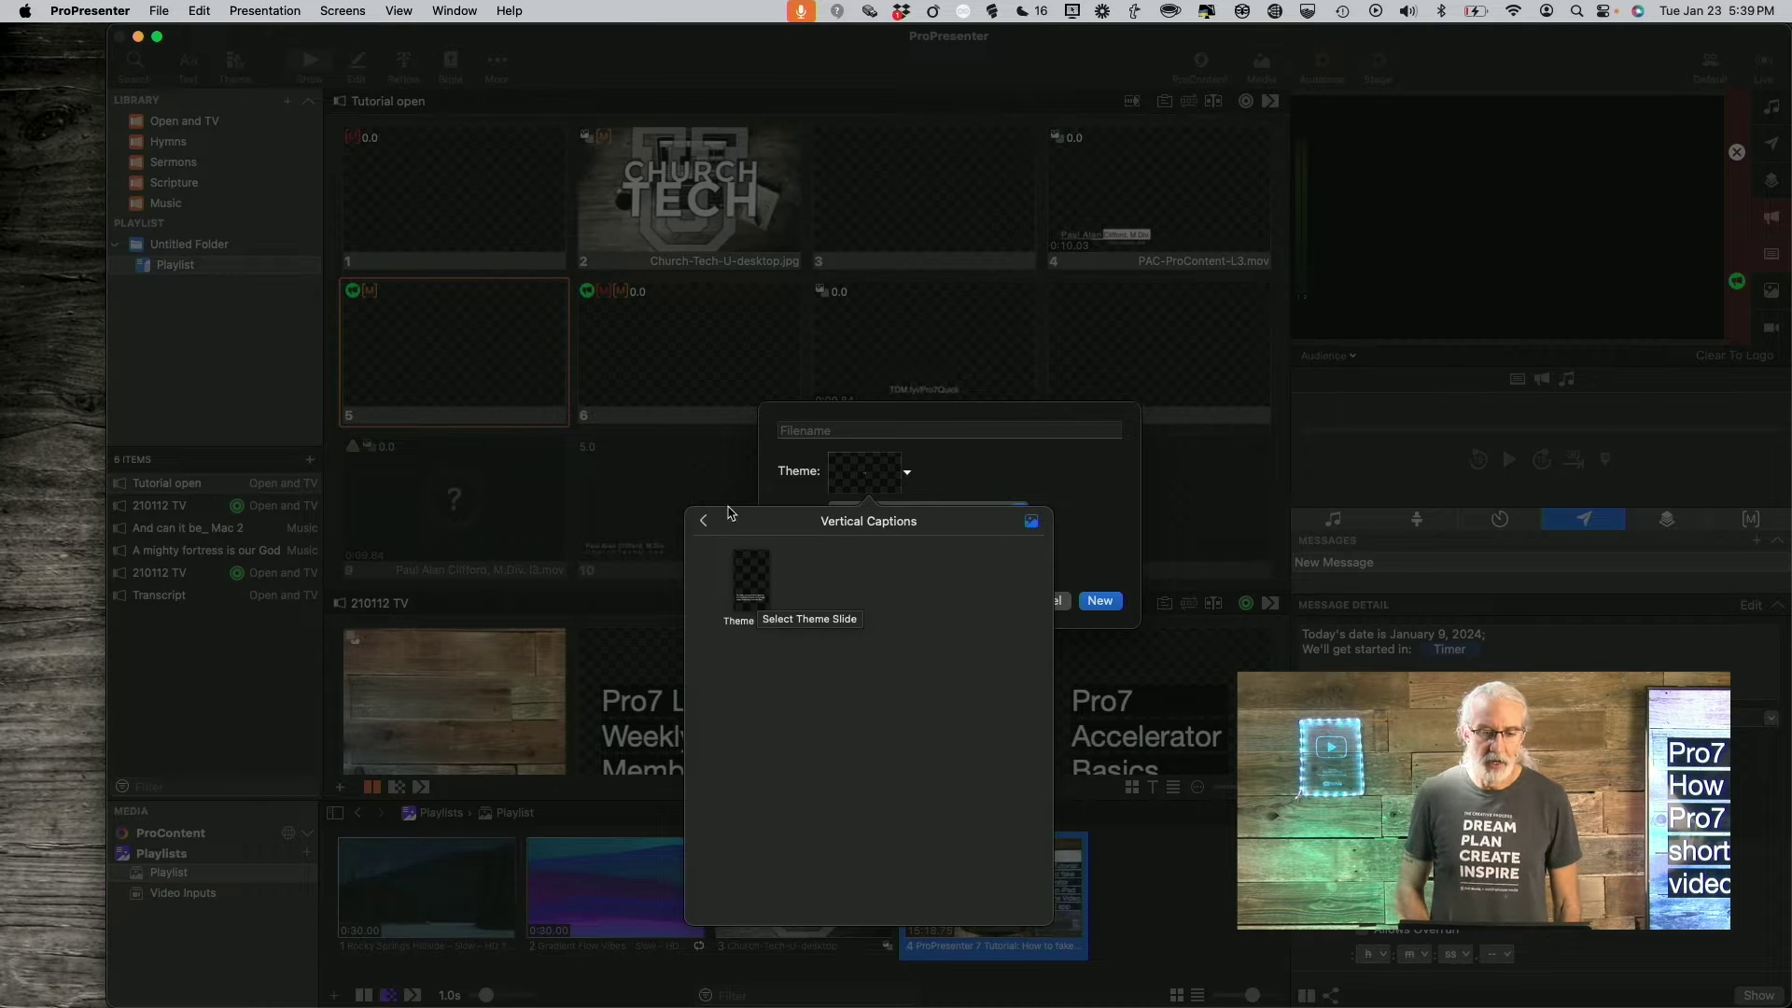
left_click(736, 571)
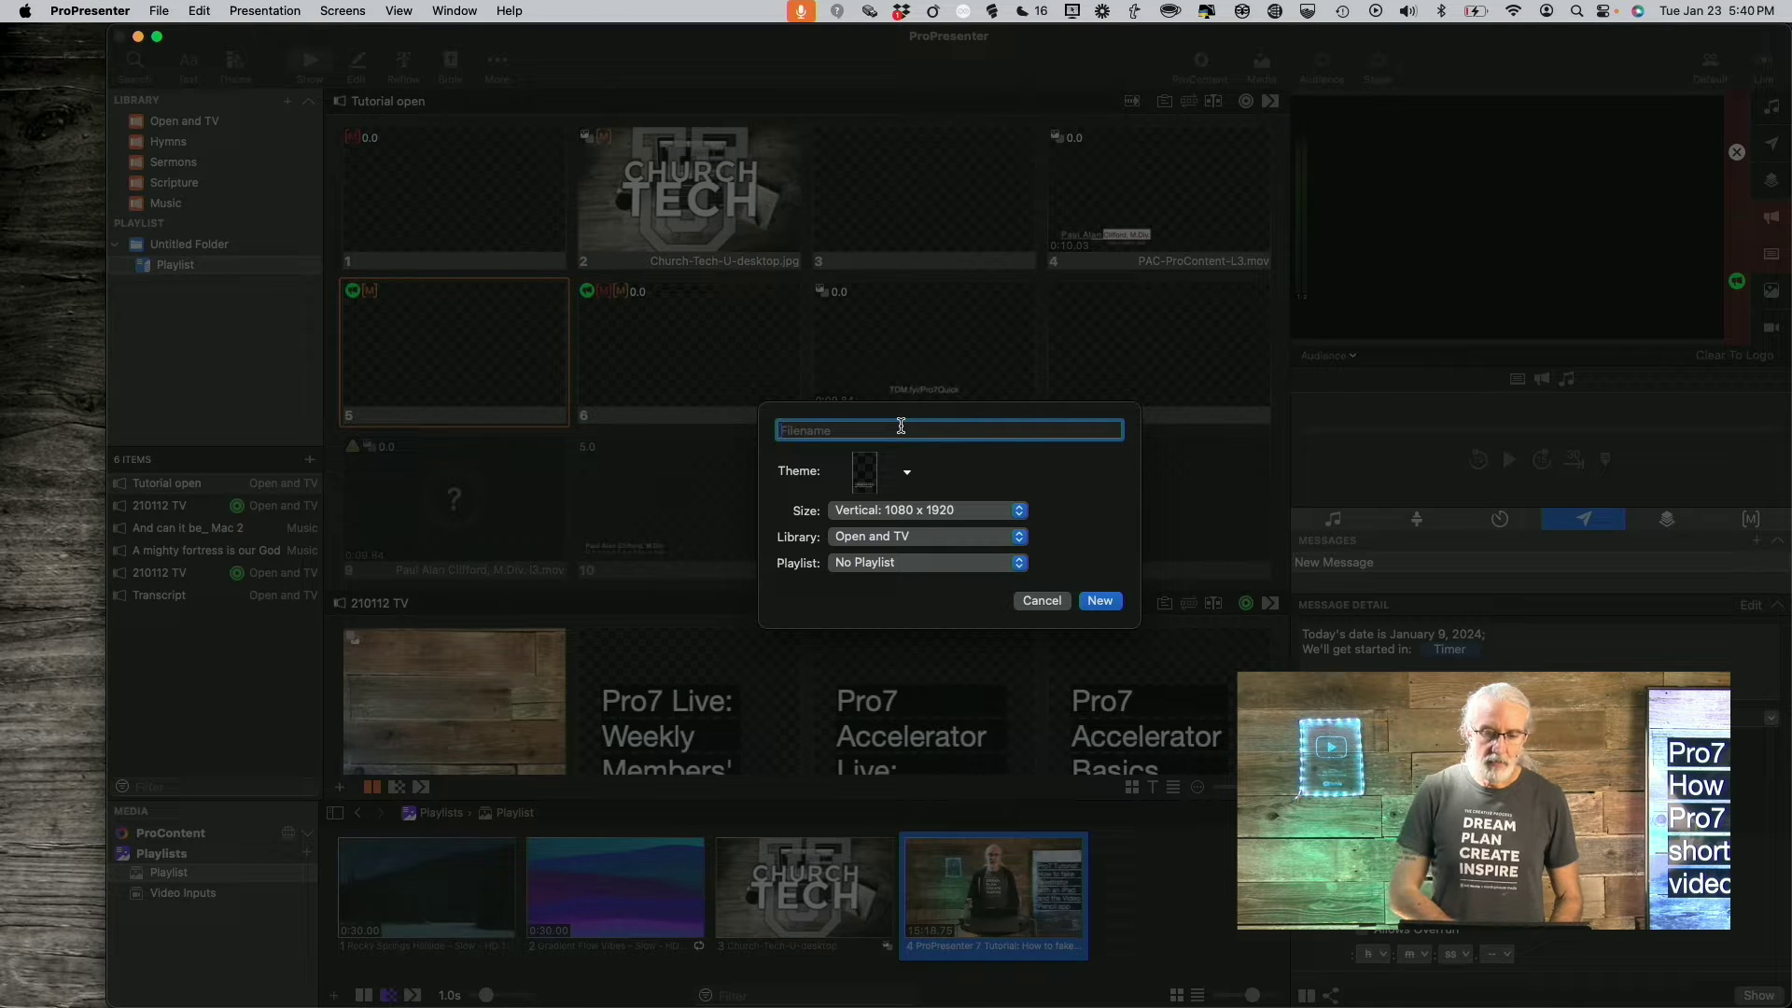
Step: Create 'Video pencil tutorial' in Playlist at Vertical 1080 x 1920 size
type("Video p")
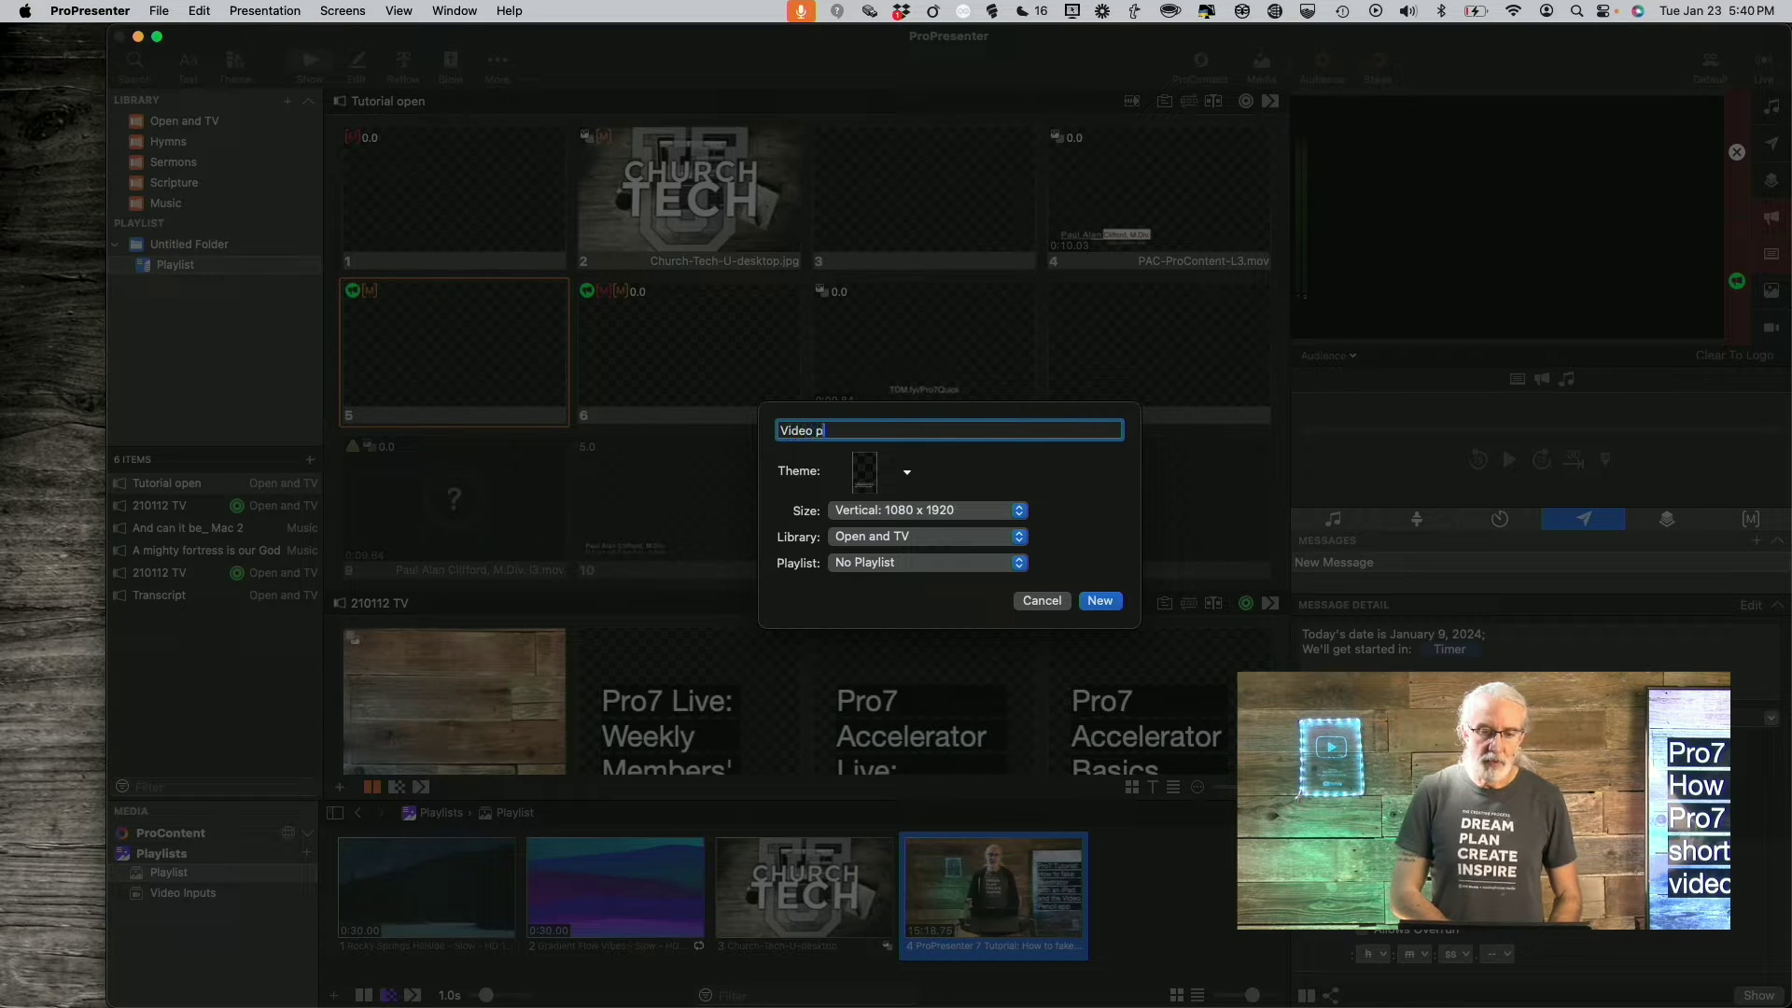
type("encil tu")
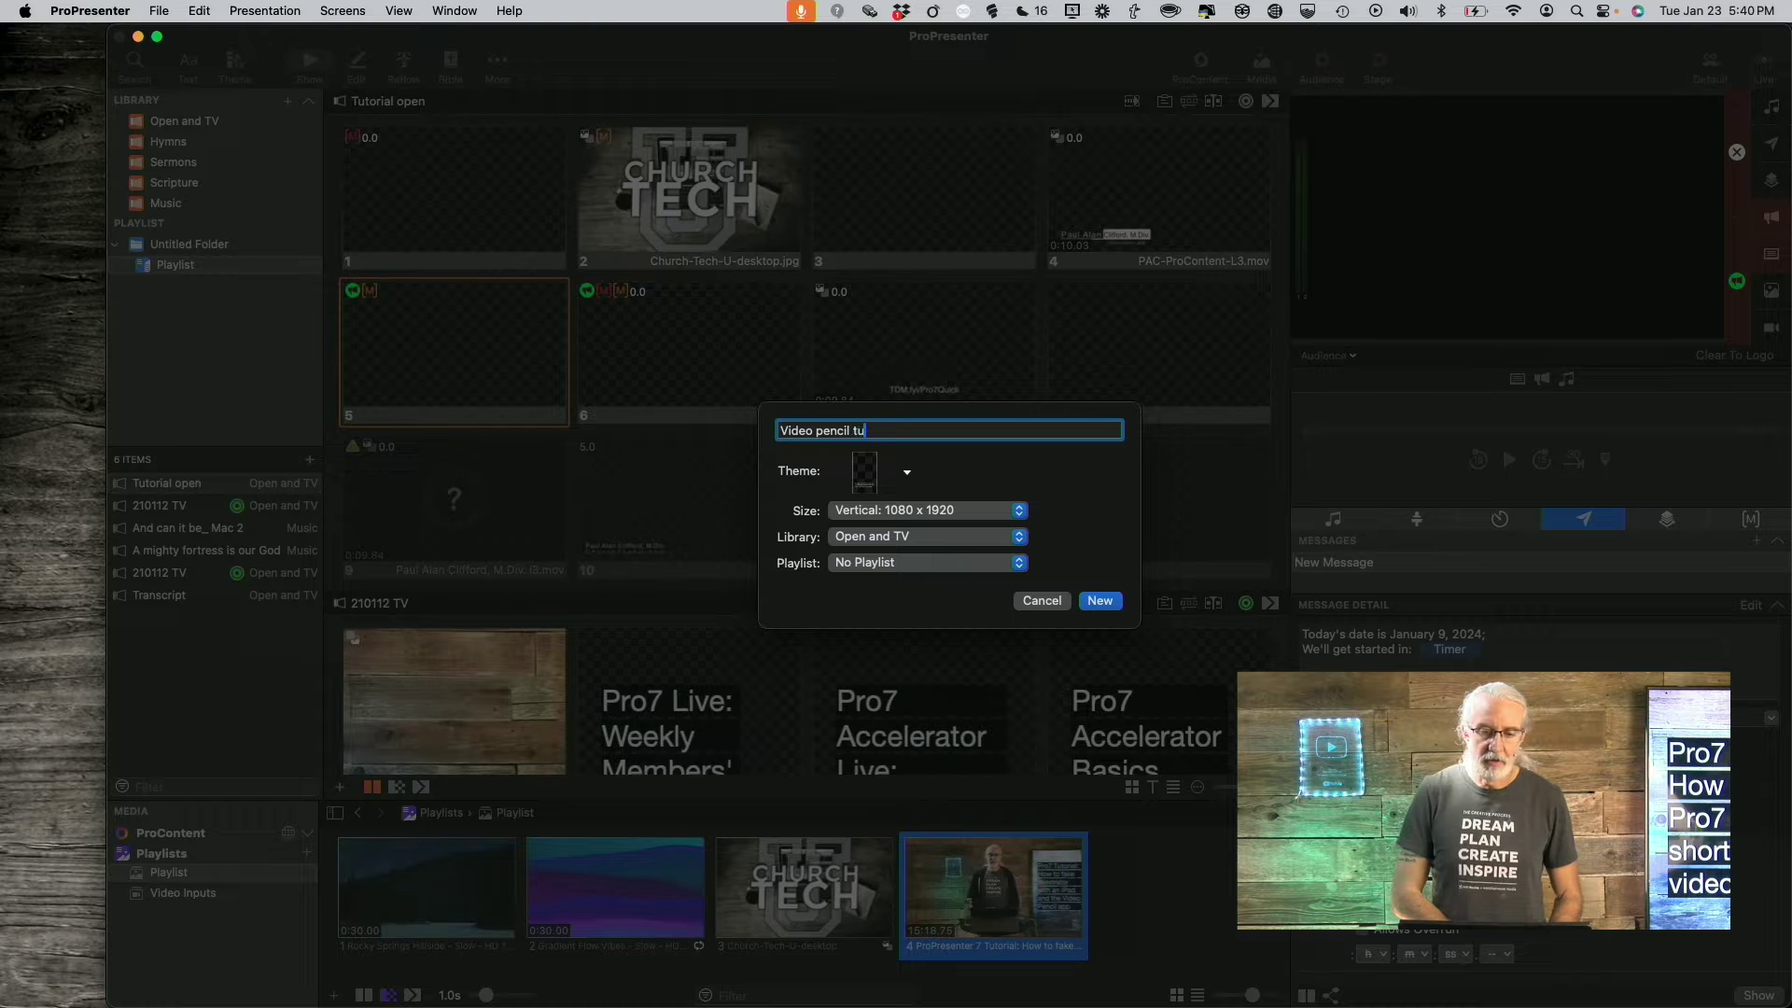
type("torial")
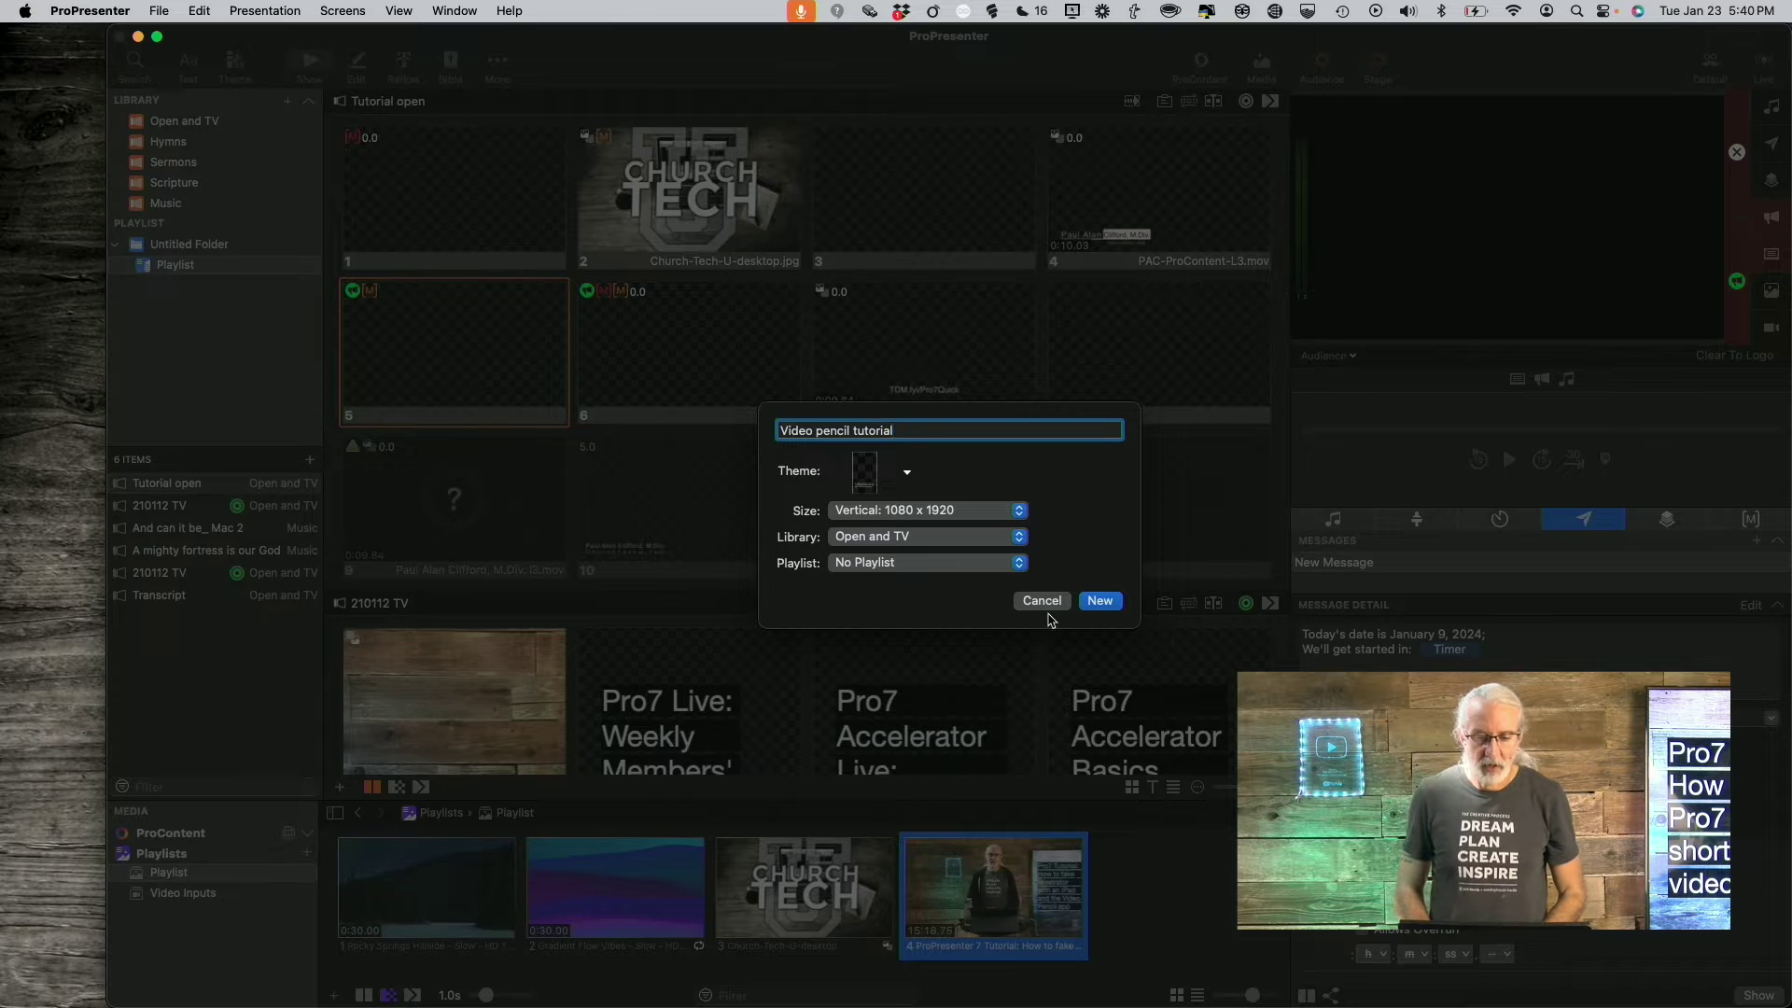
left_click(1021, 562)
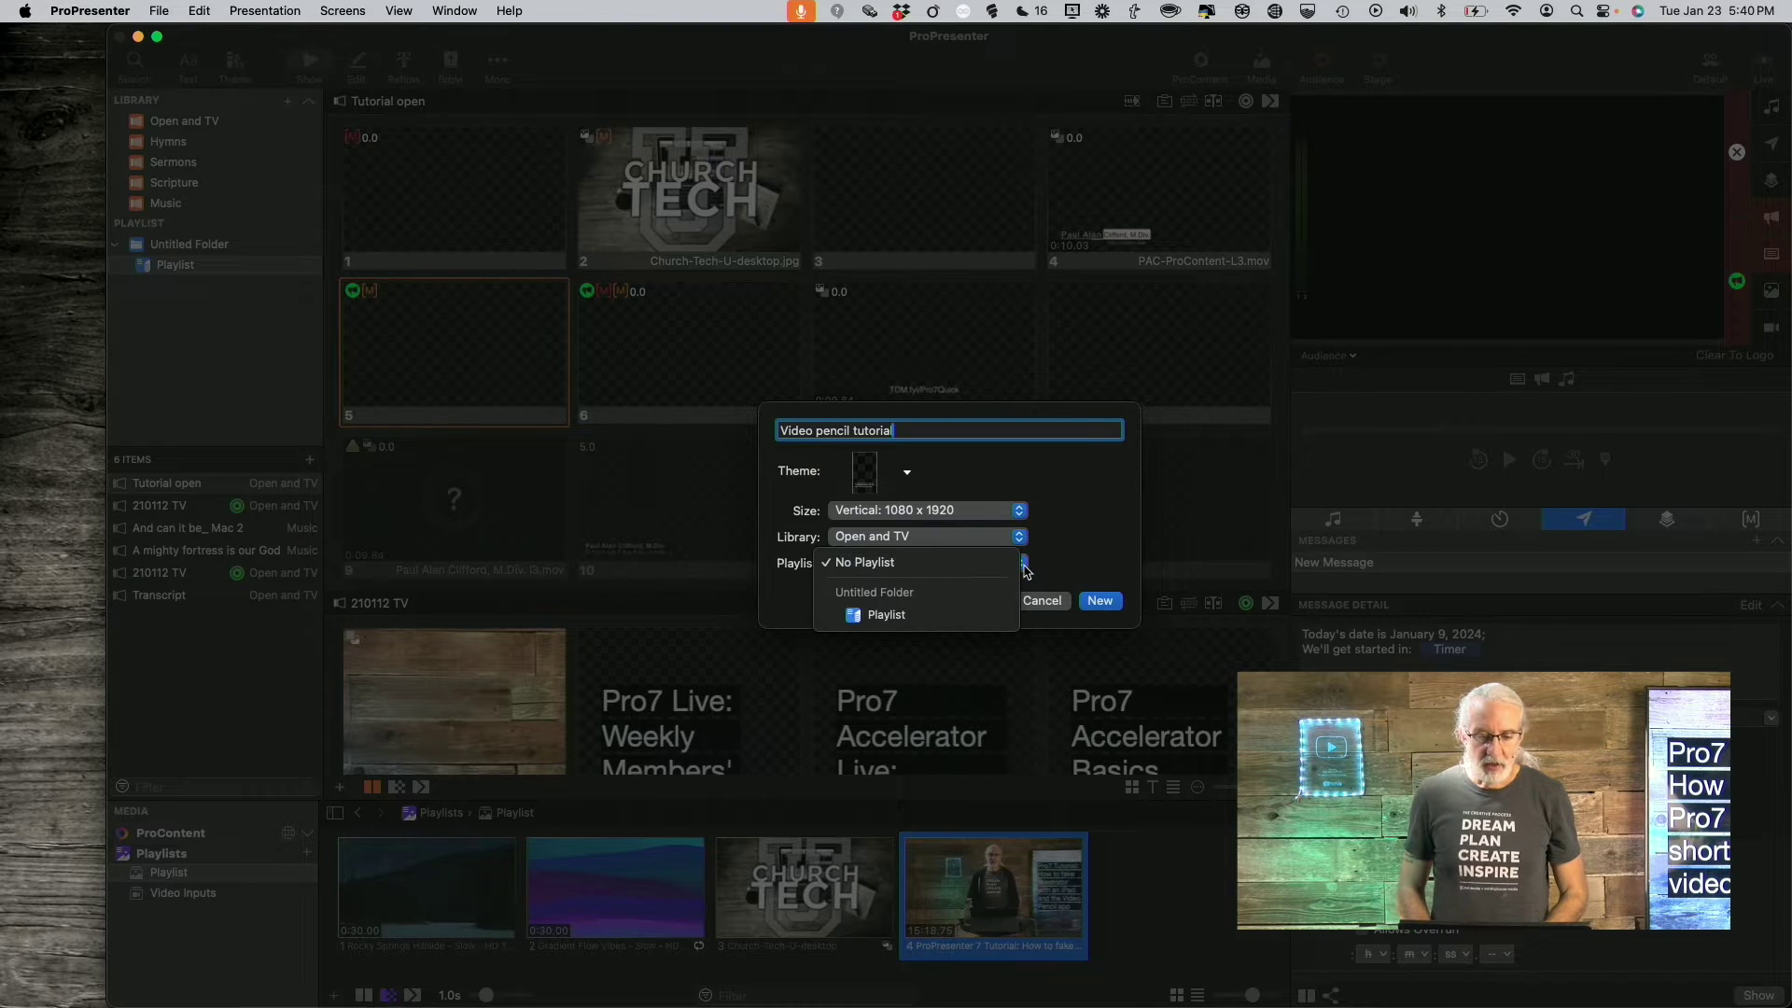
left_click(971, 617)
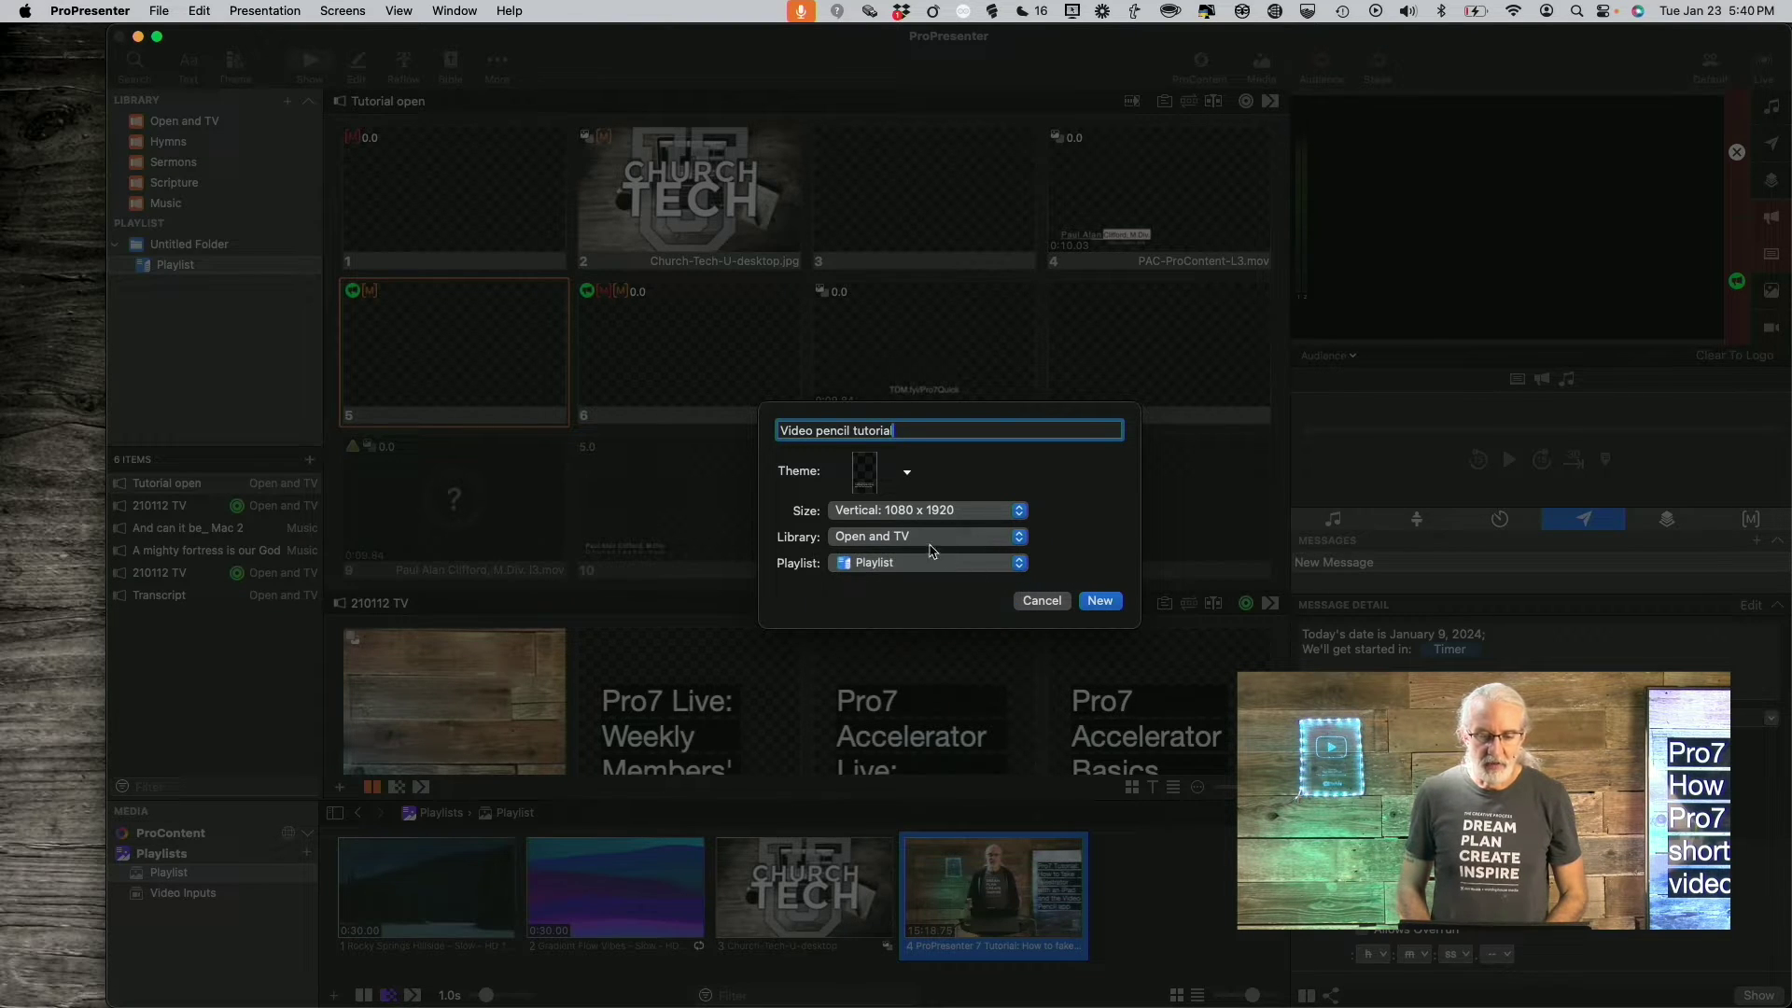
left_click(1021, 510)
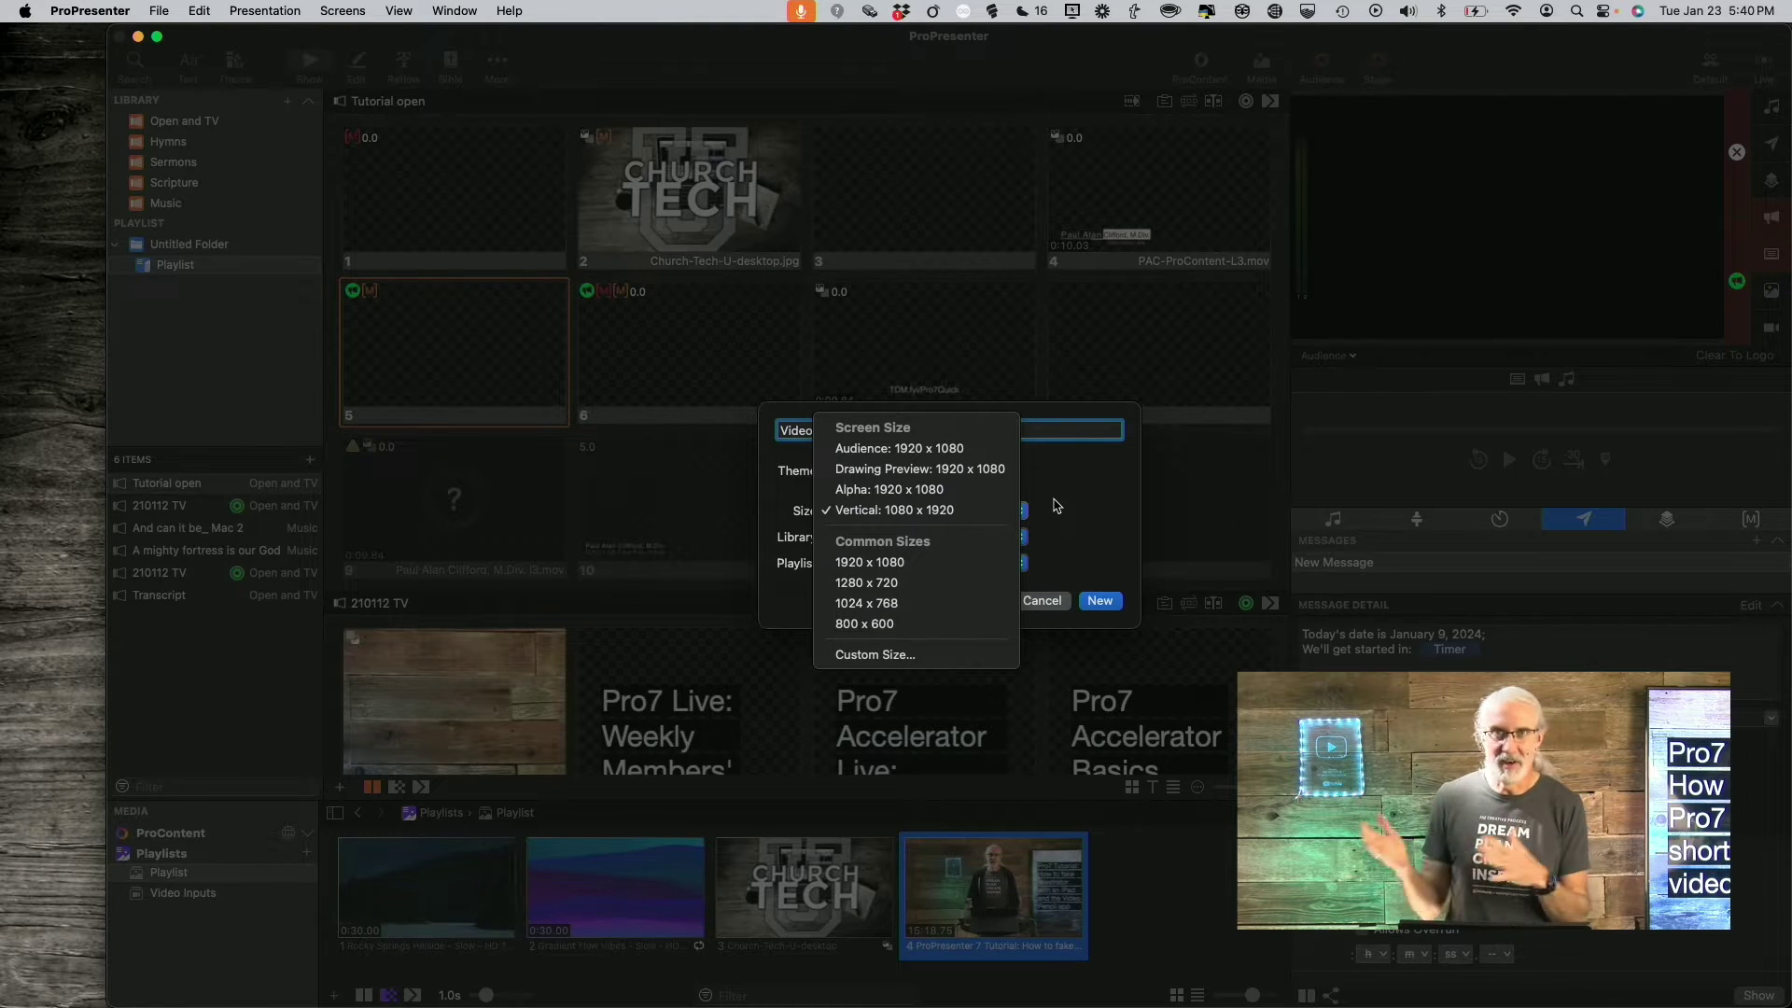
left_click(1053, 505)
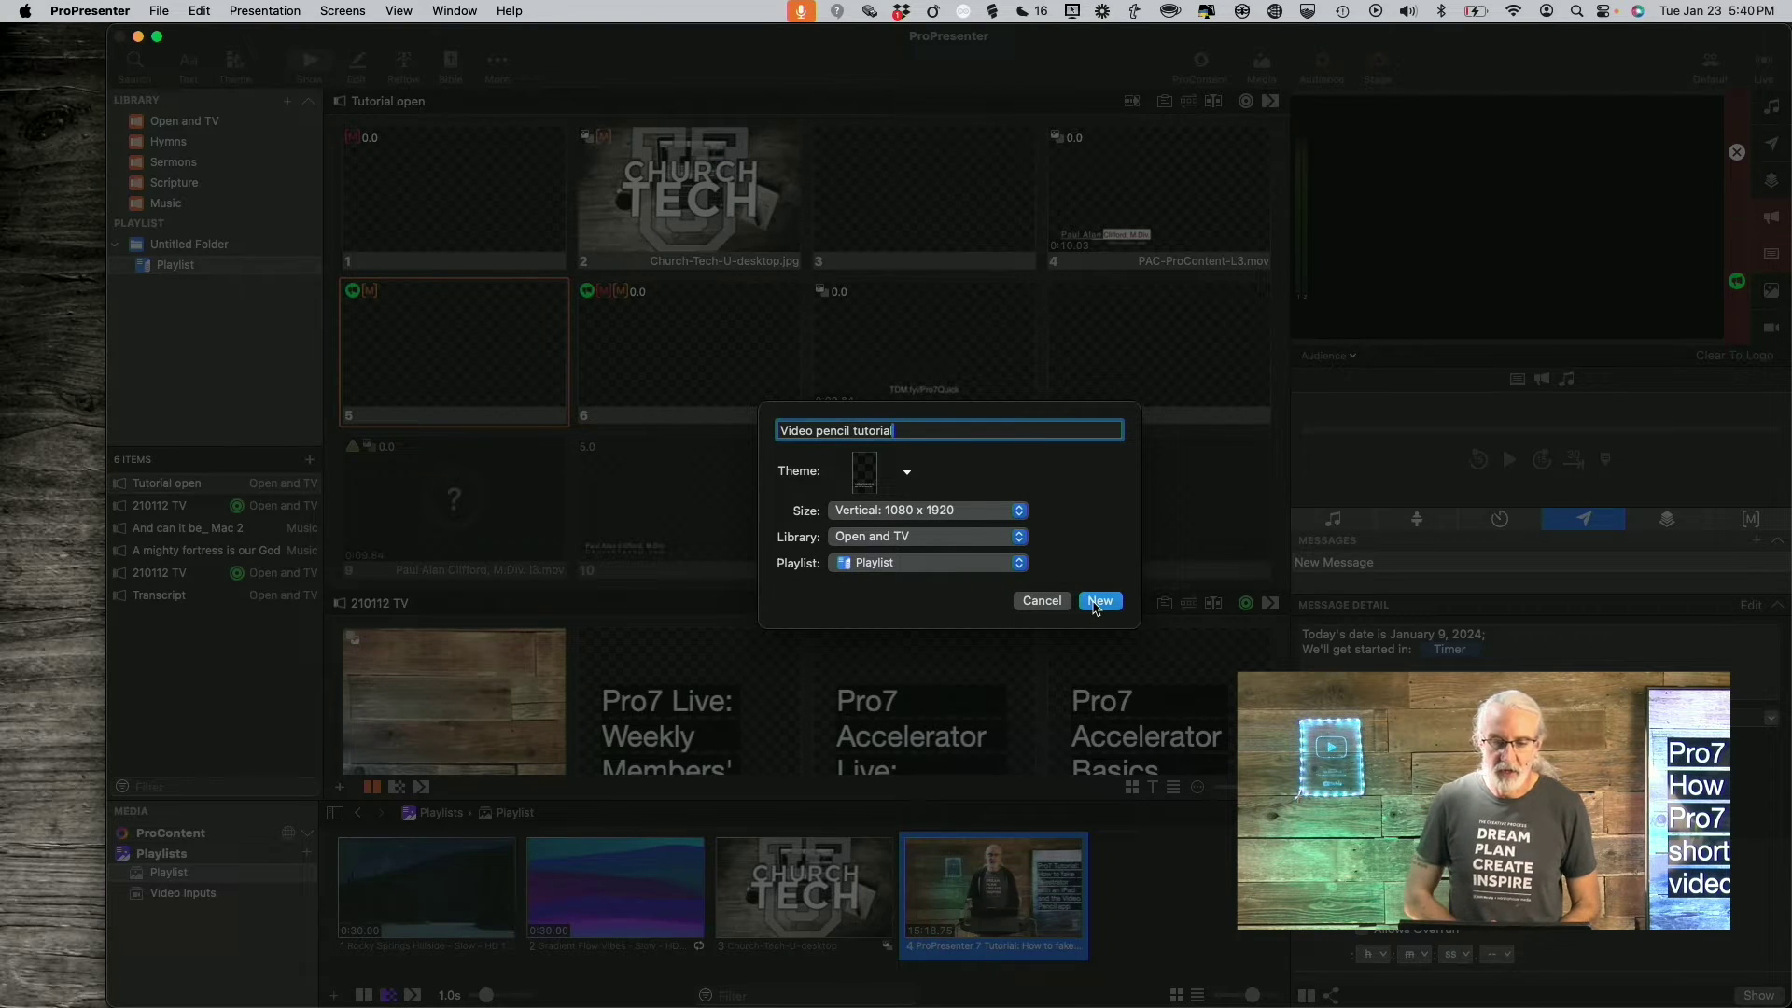
left_click(1099, 601)
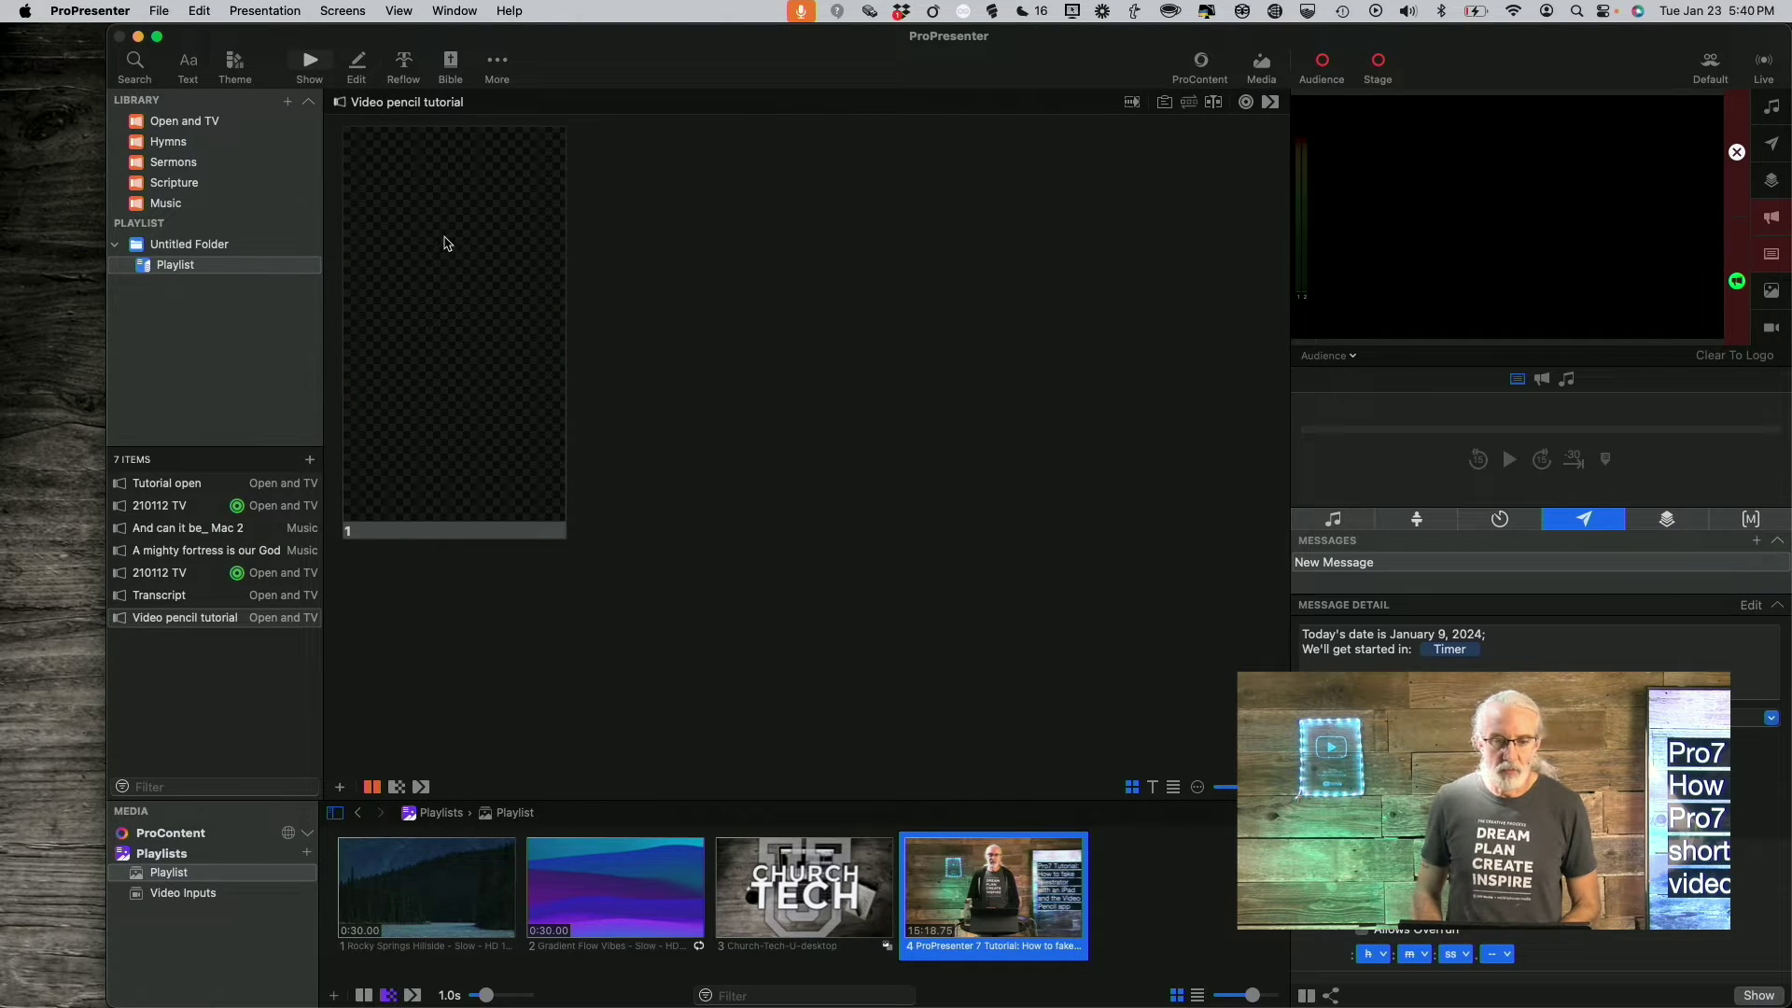
Step: Switch to the Reflow editor and paste the transcript matching the slide text style
left_click(406, 61)
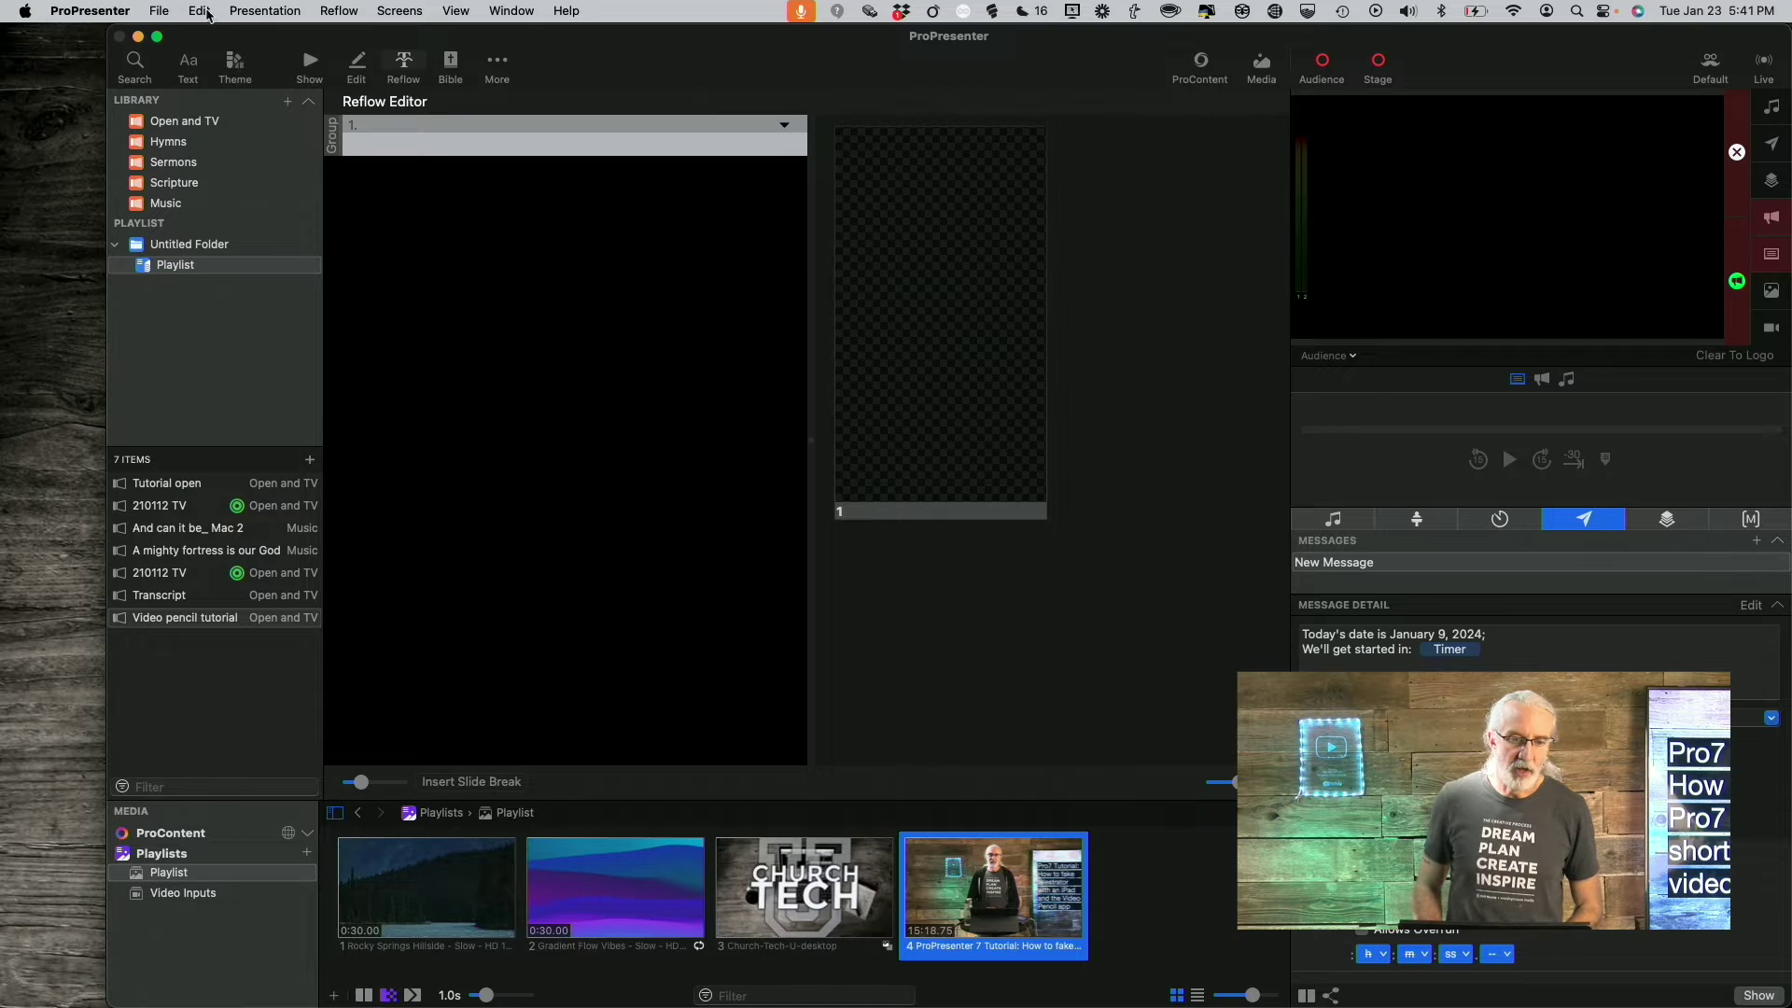
left_click(157, 11)
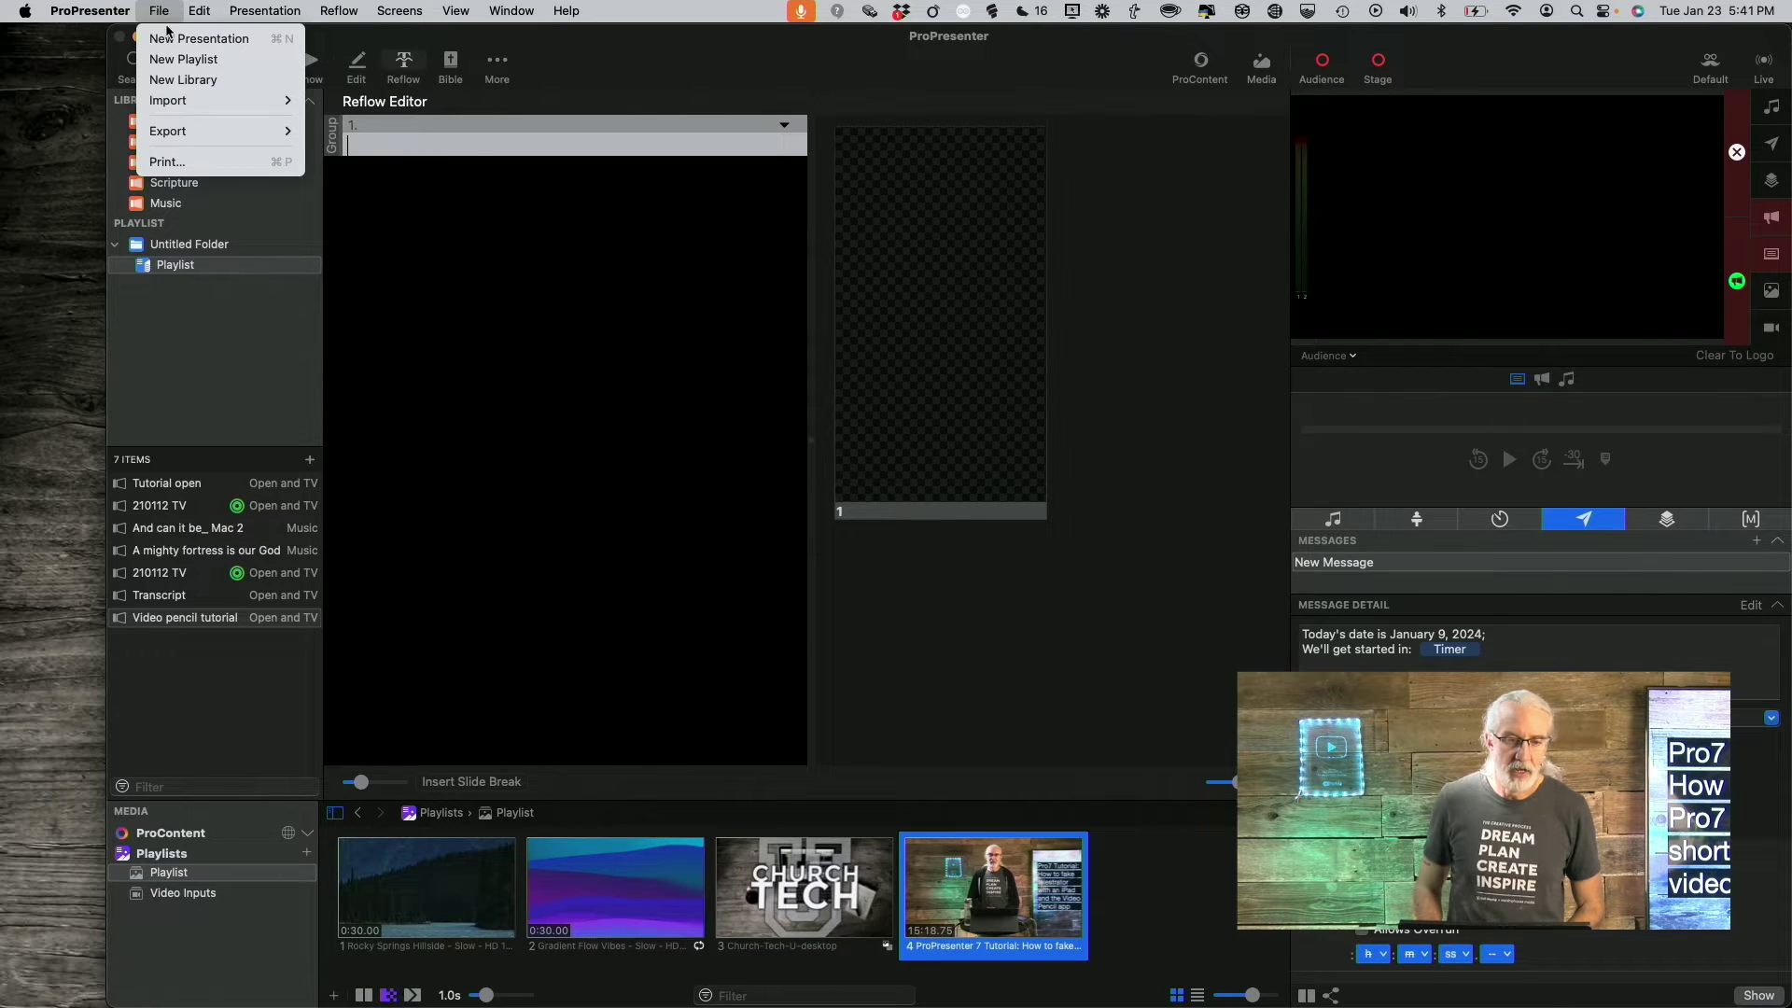
mouse_move(199, 12)
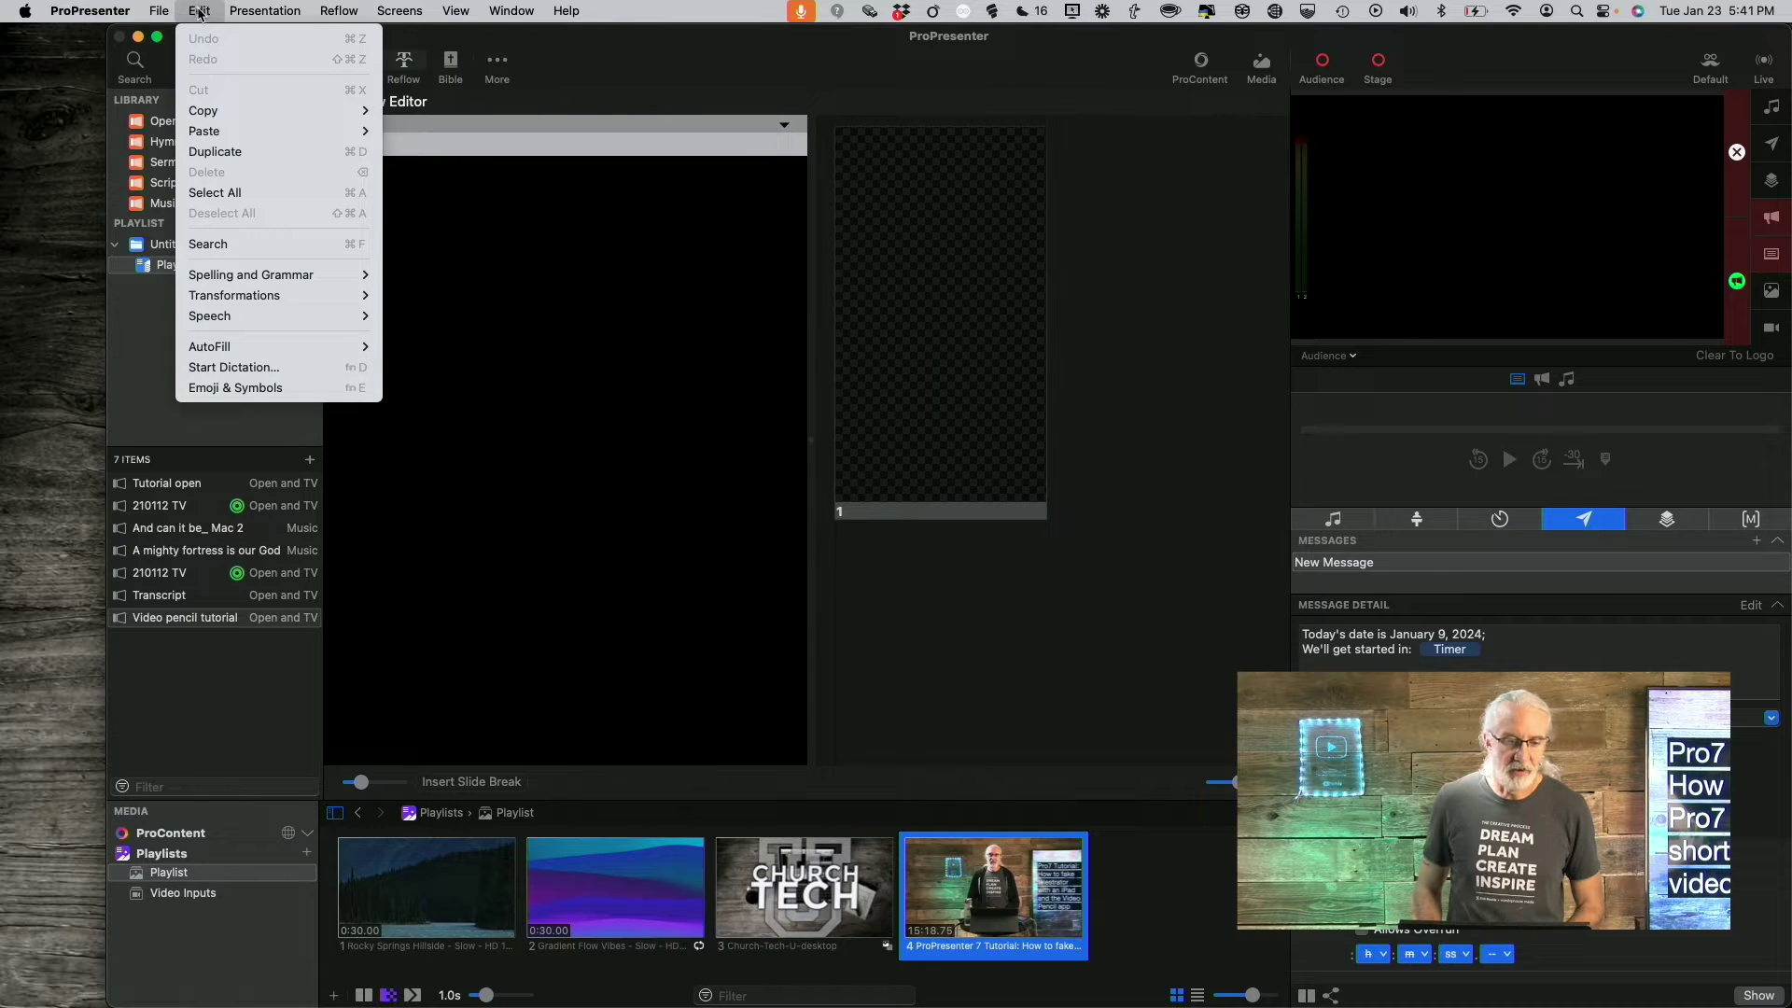
mouse_move(210, 117)
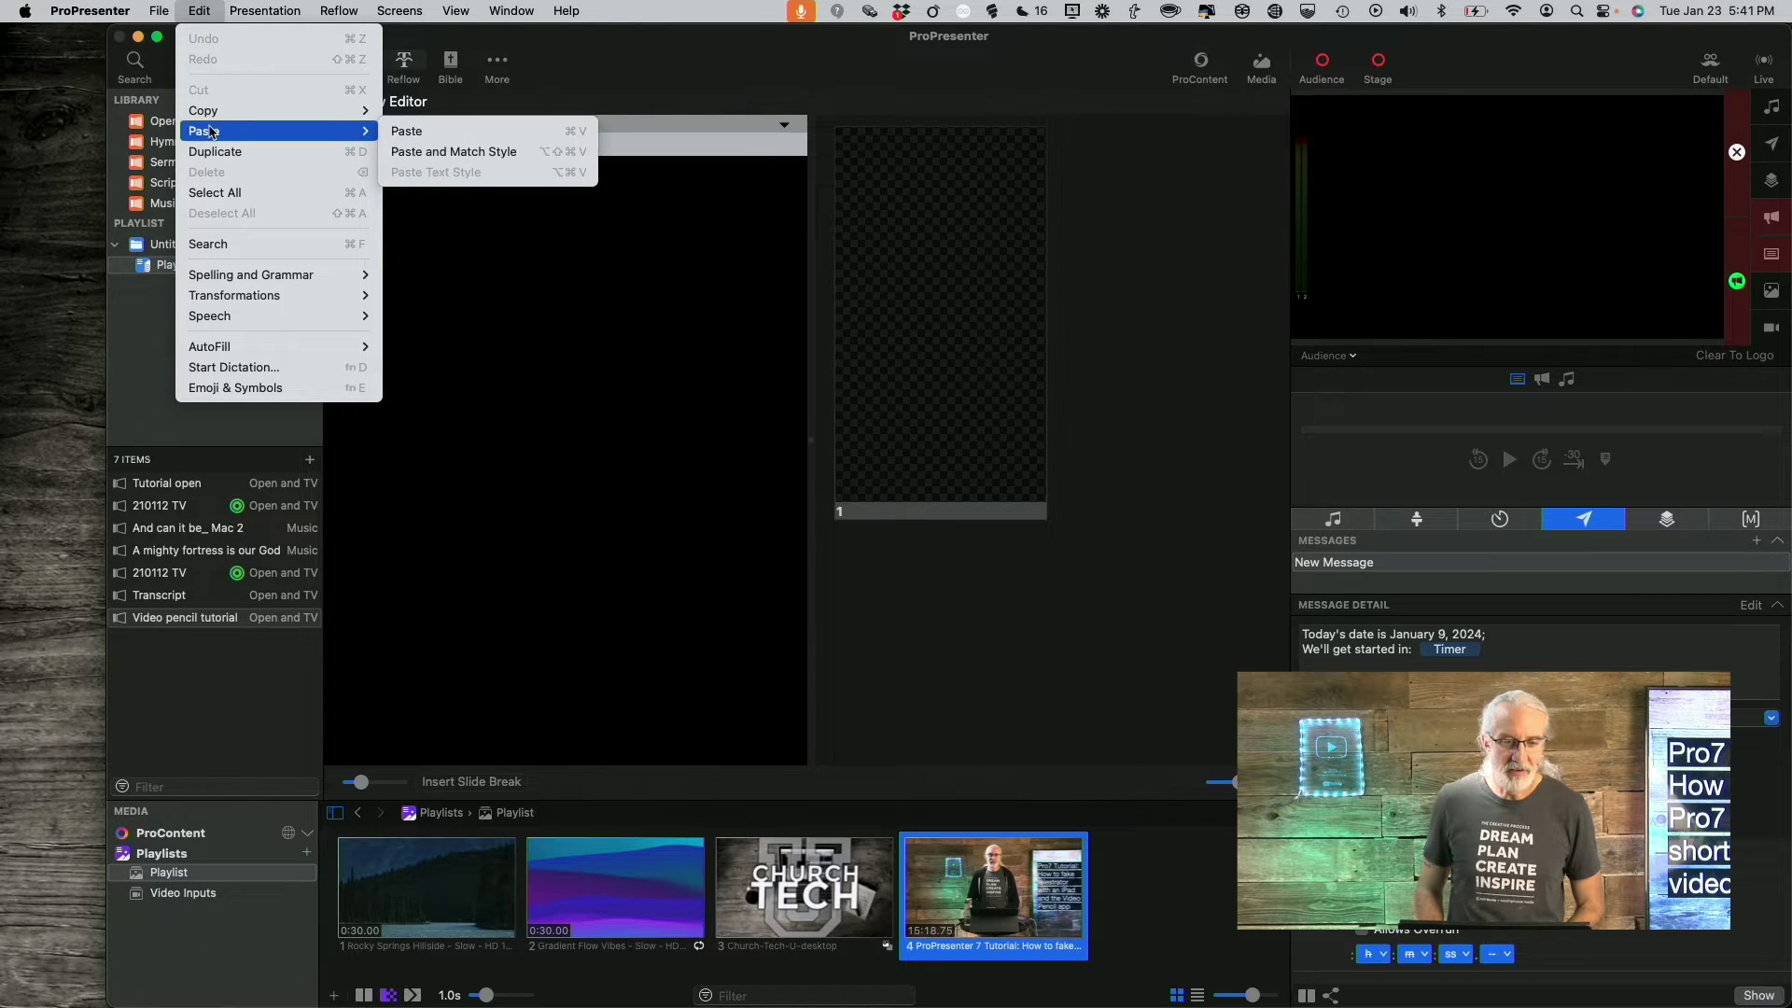
left_click(471, 154)
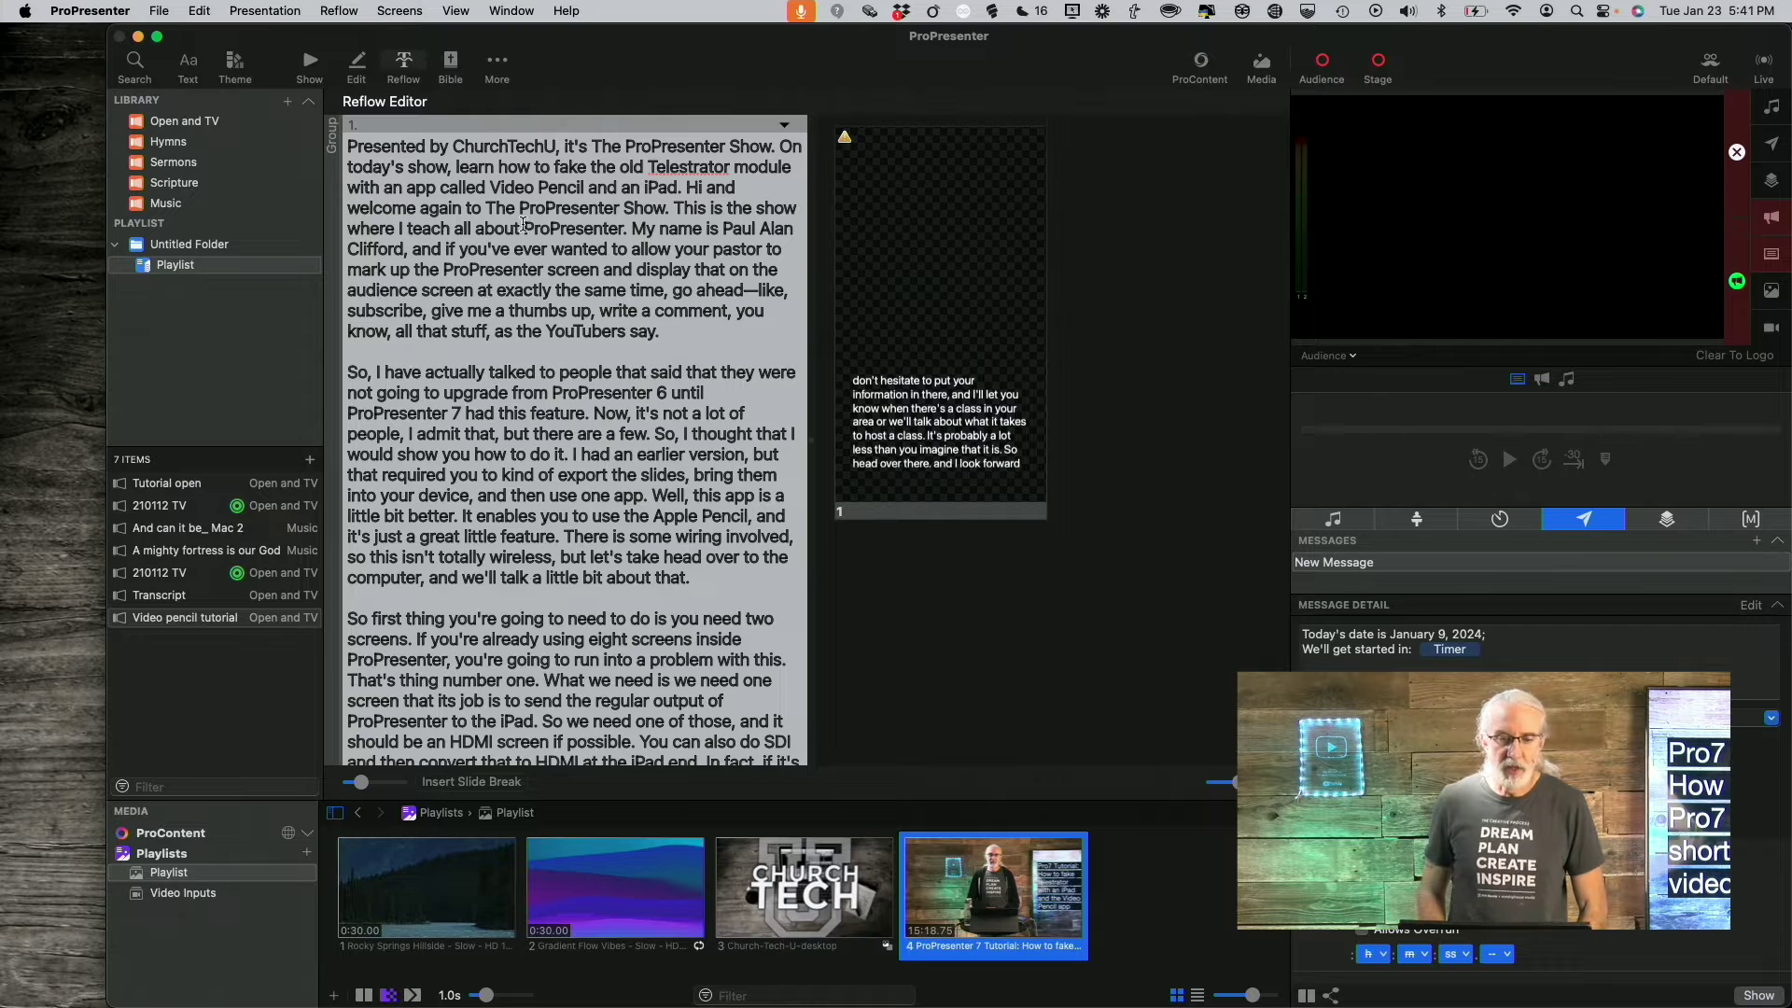
Step: Split the transcript into new slides at 'On today's show', 'Hi and welcome' and 'My name is'
left_click(776, 146)
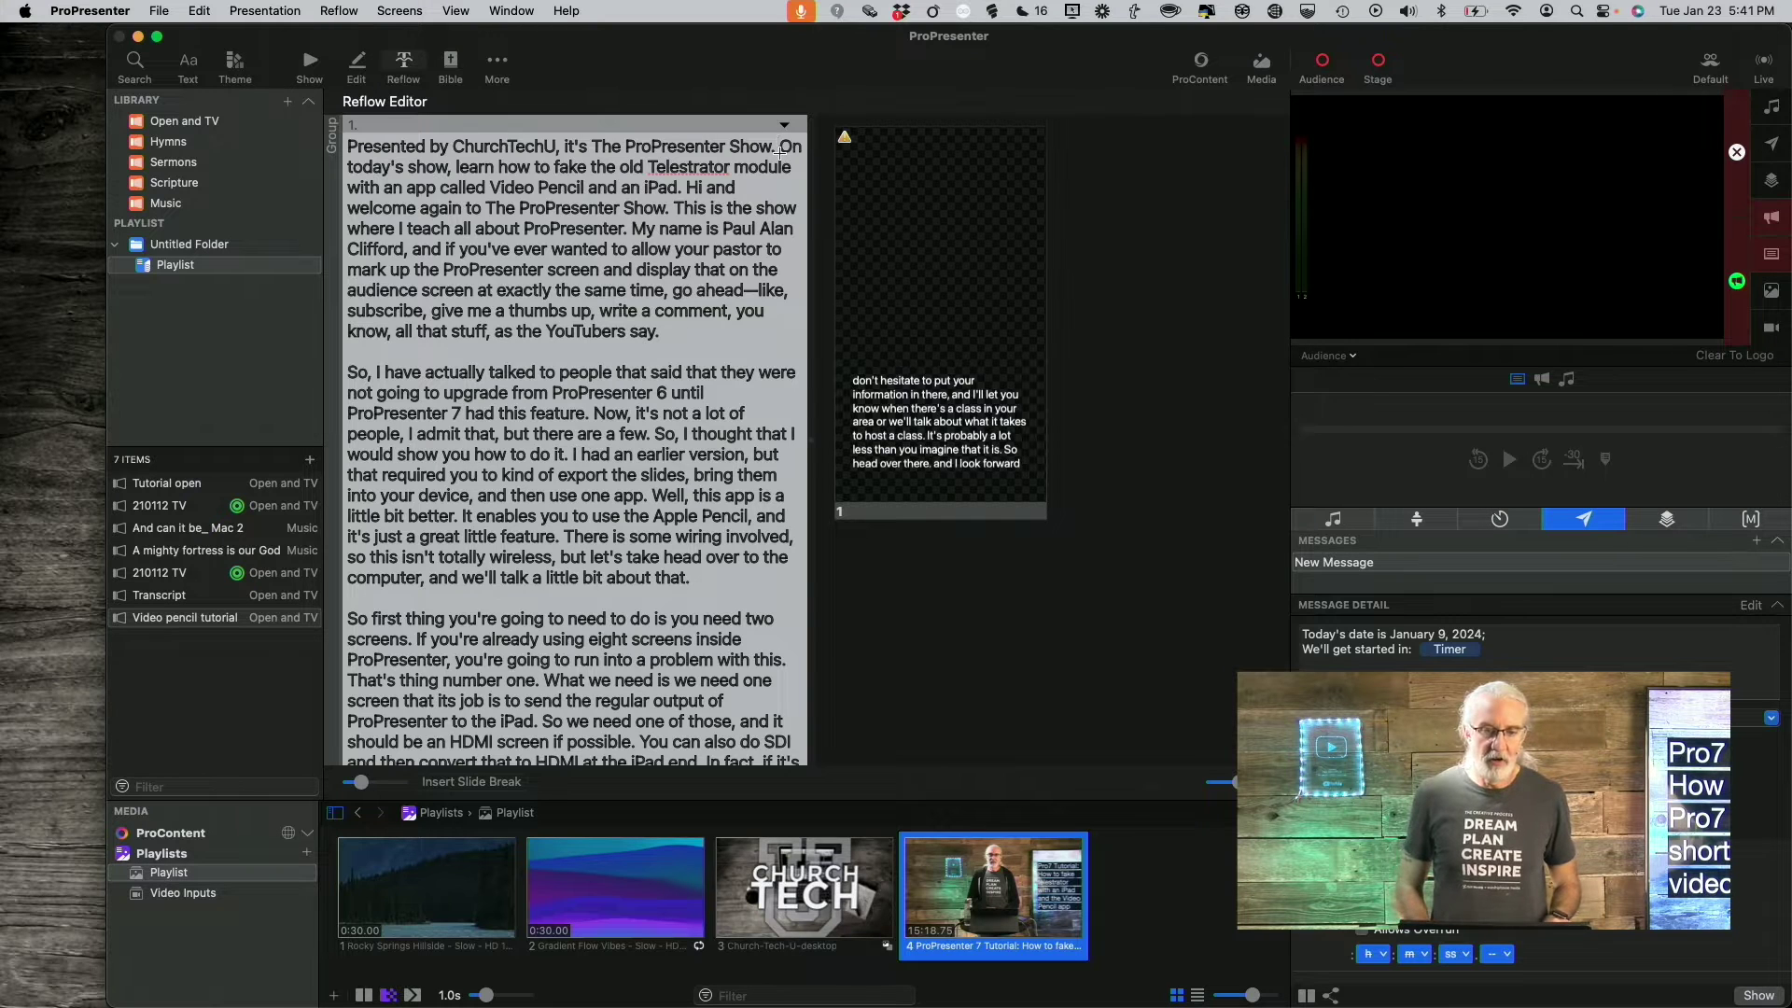
key("super+Return")
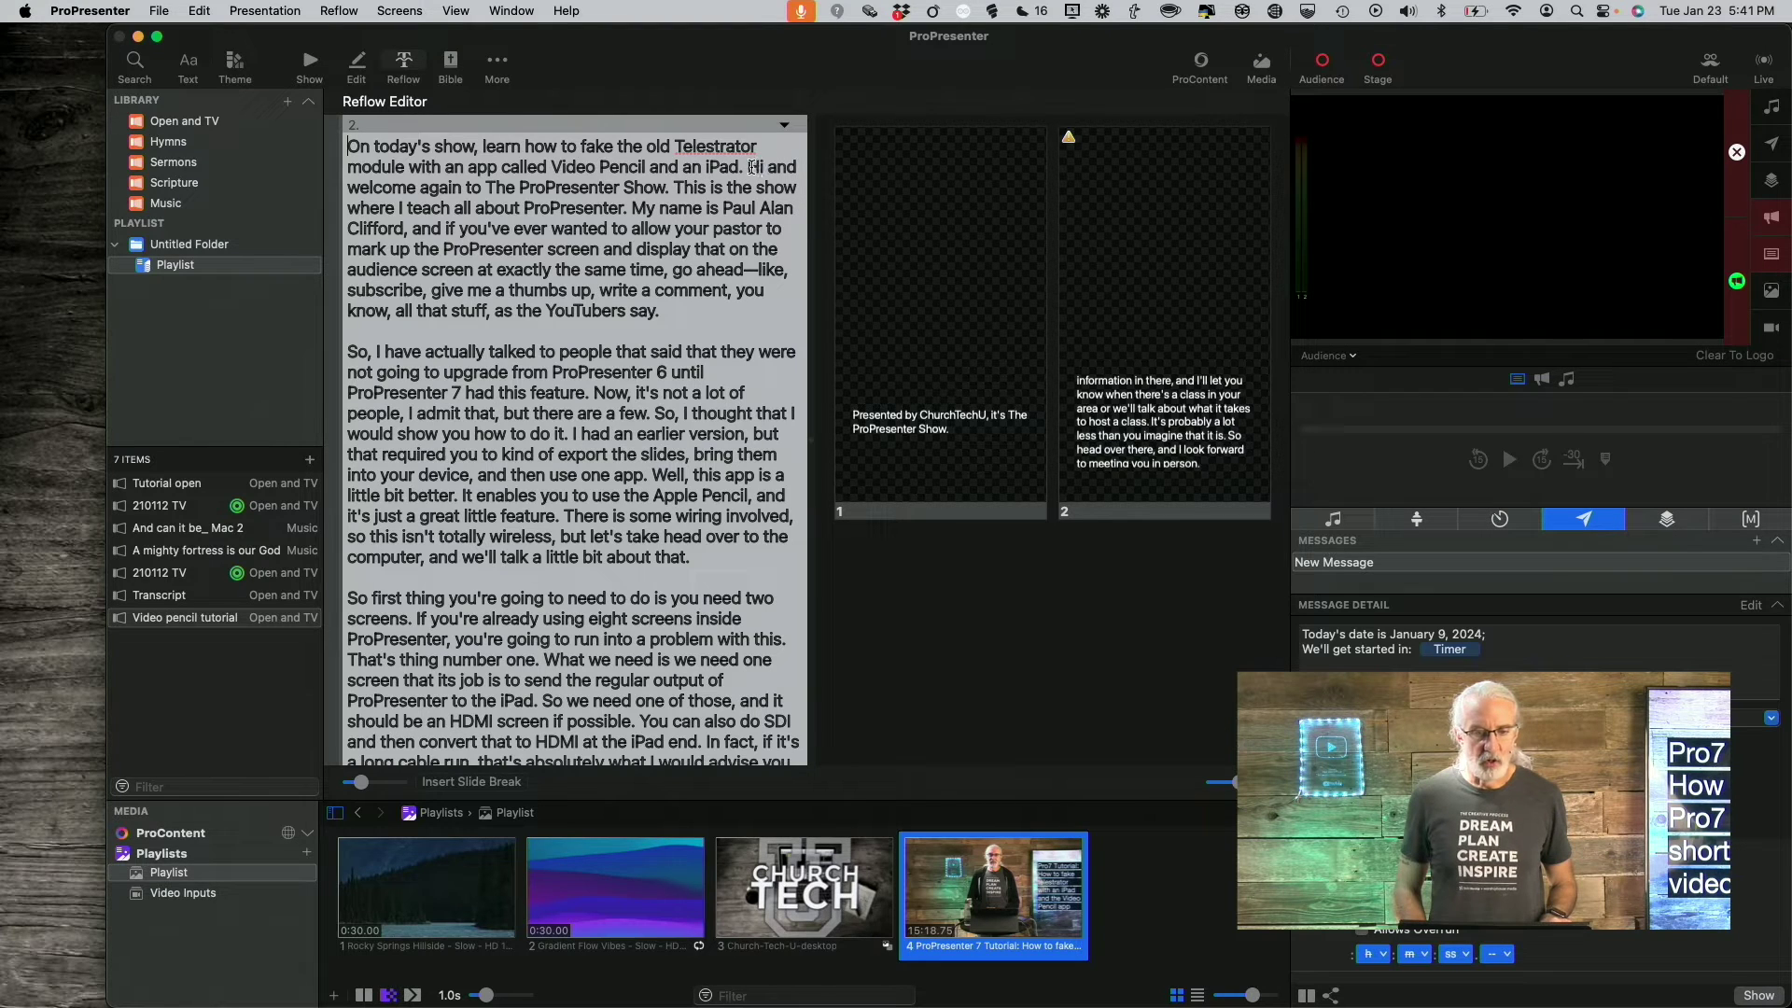
left_click(750, 166)
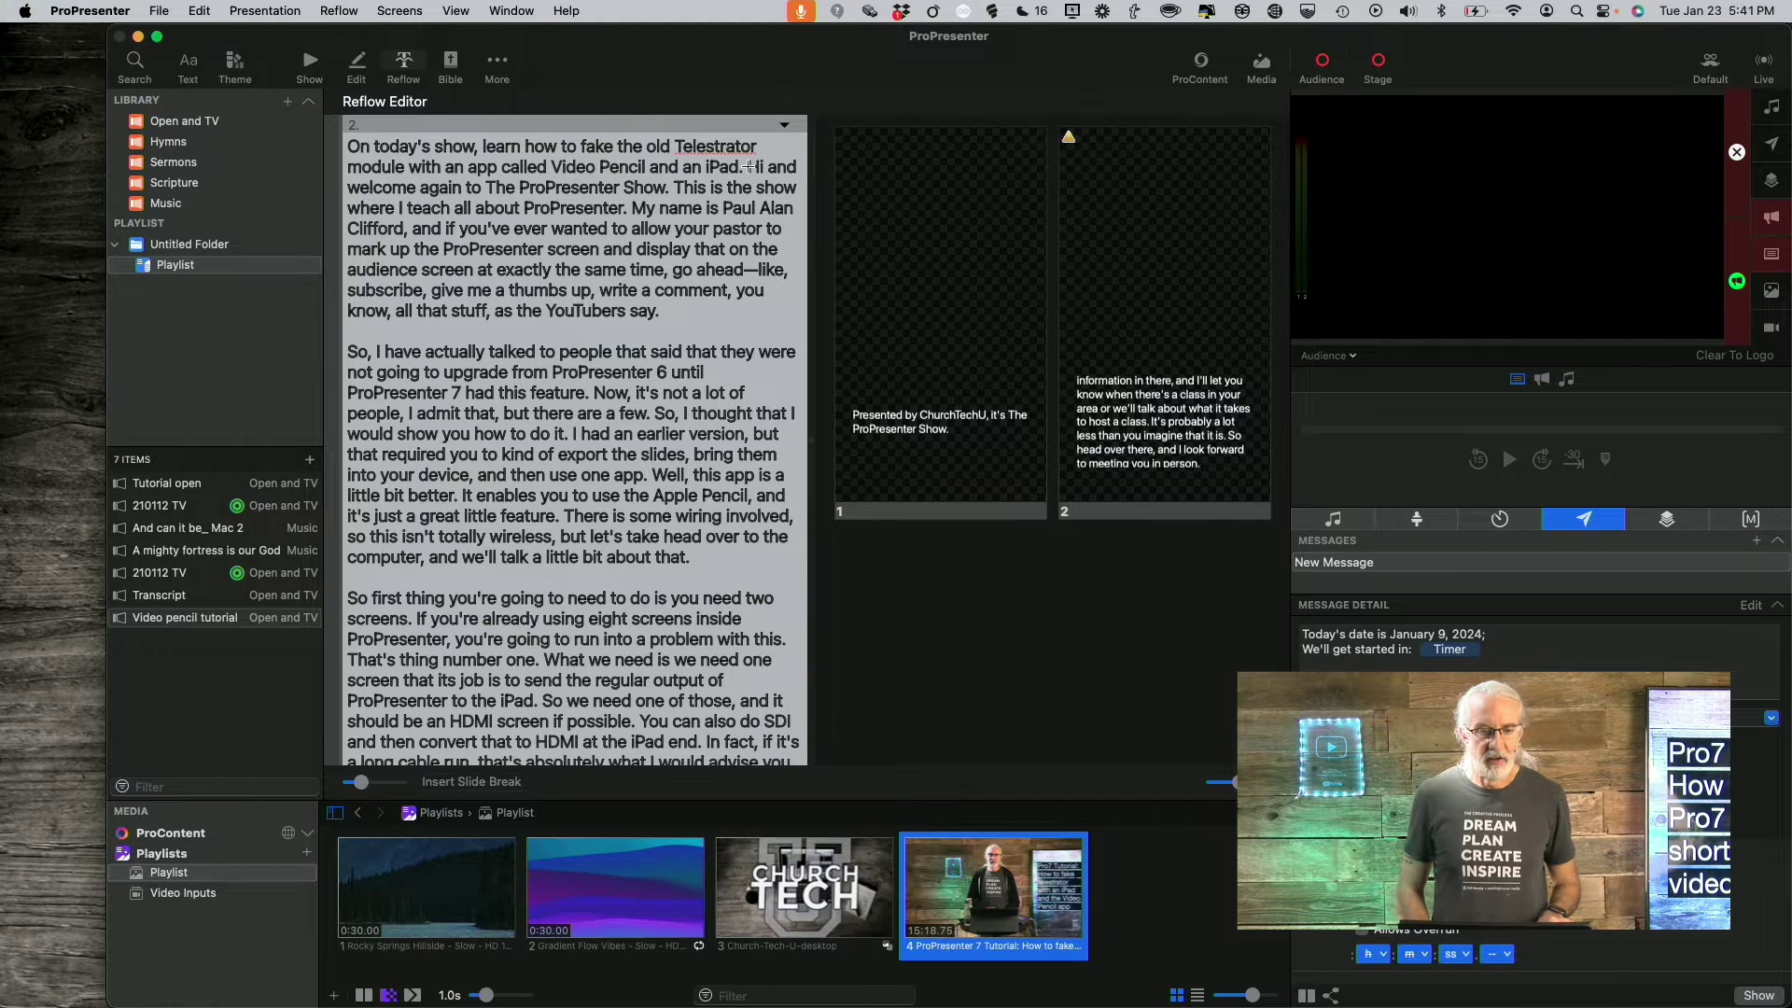
key("Return")
key("Return")
scroll(709, 187, "down", 2)
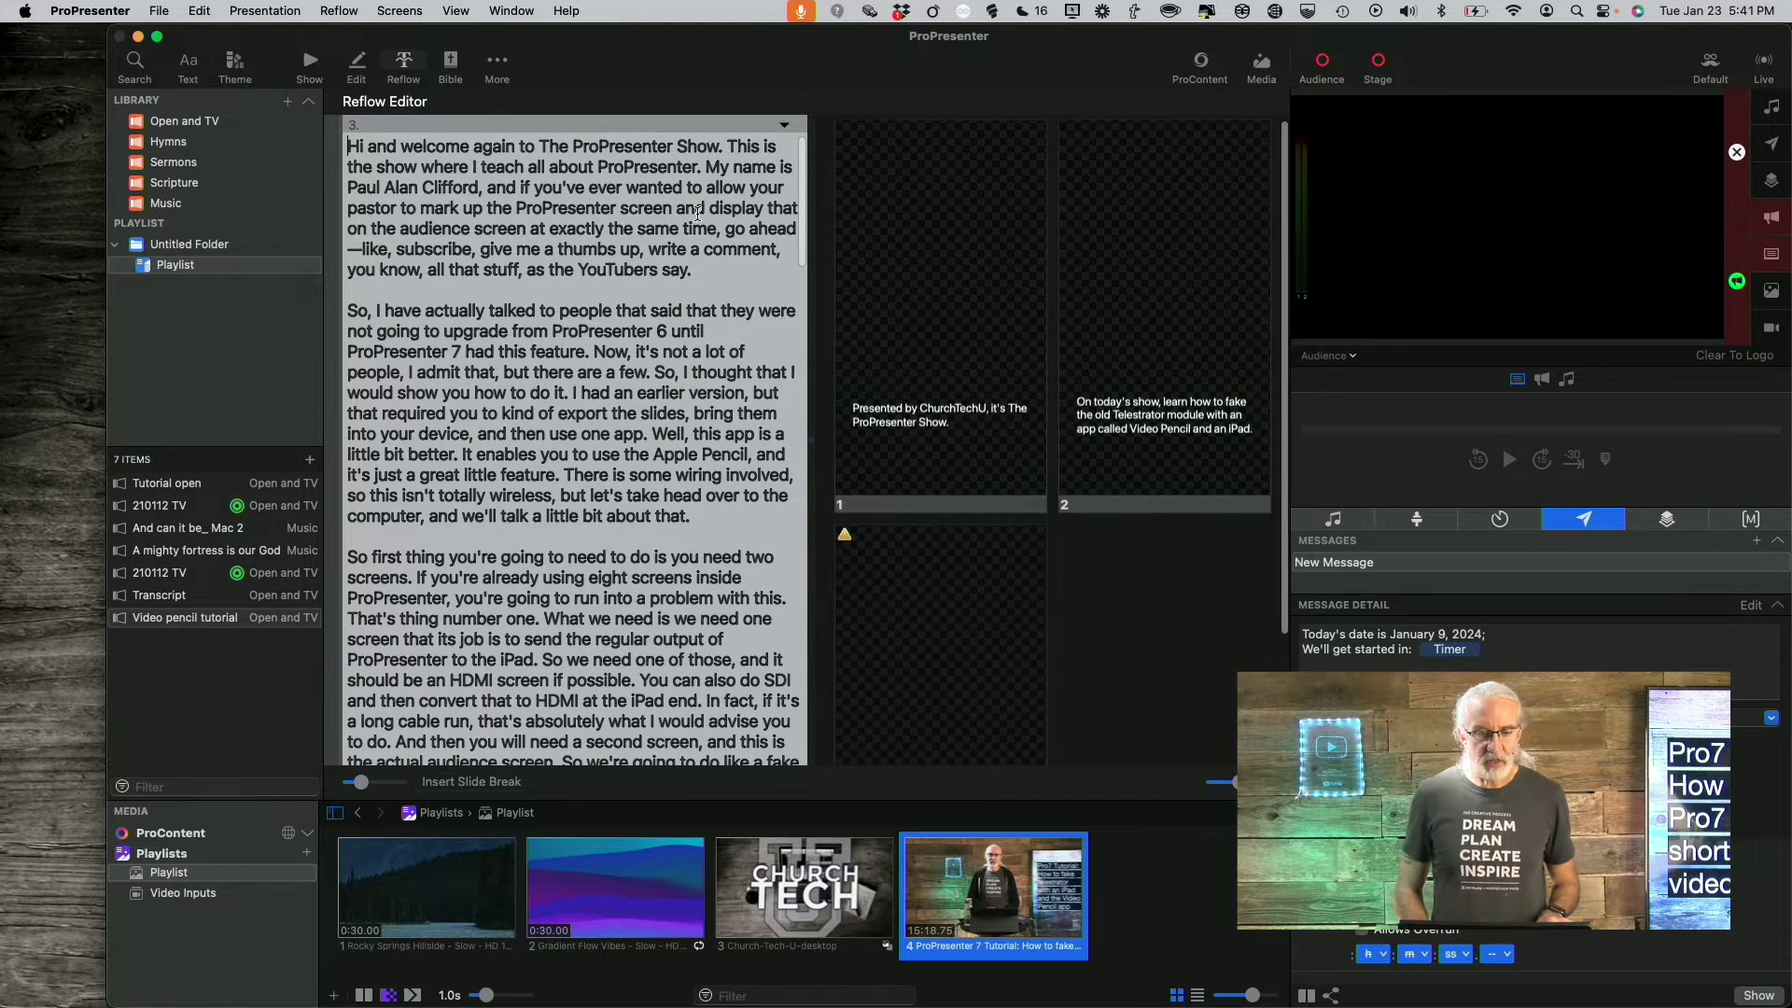
left_click(705, 166)
key("Return")
key("Return")
scroll(705, 166, "down", 2)
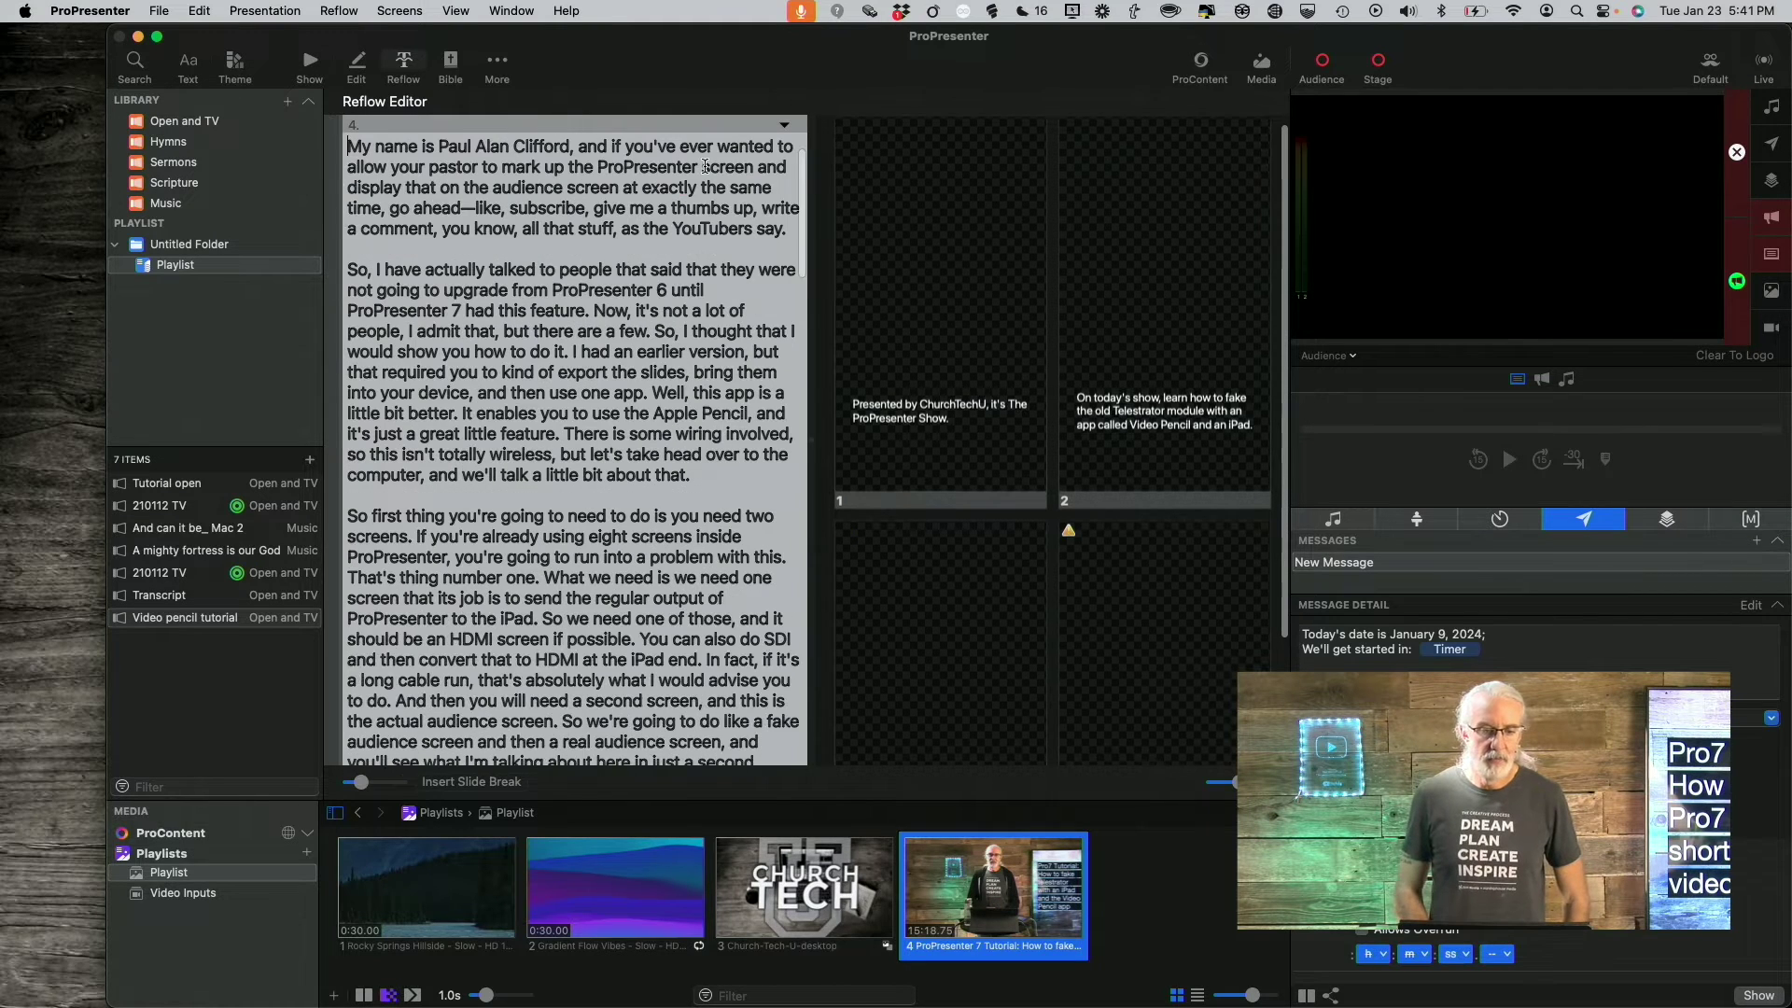
left_click(308, 69)
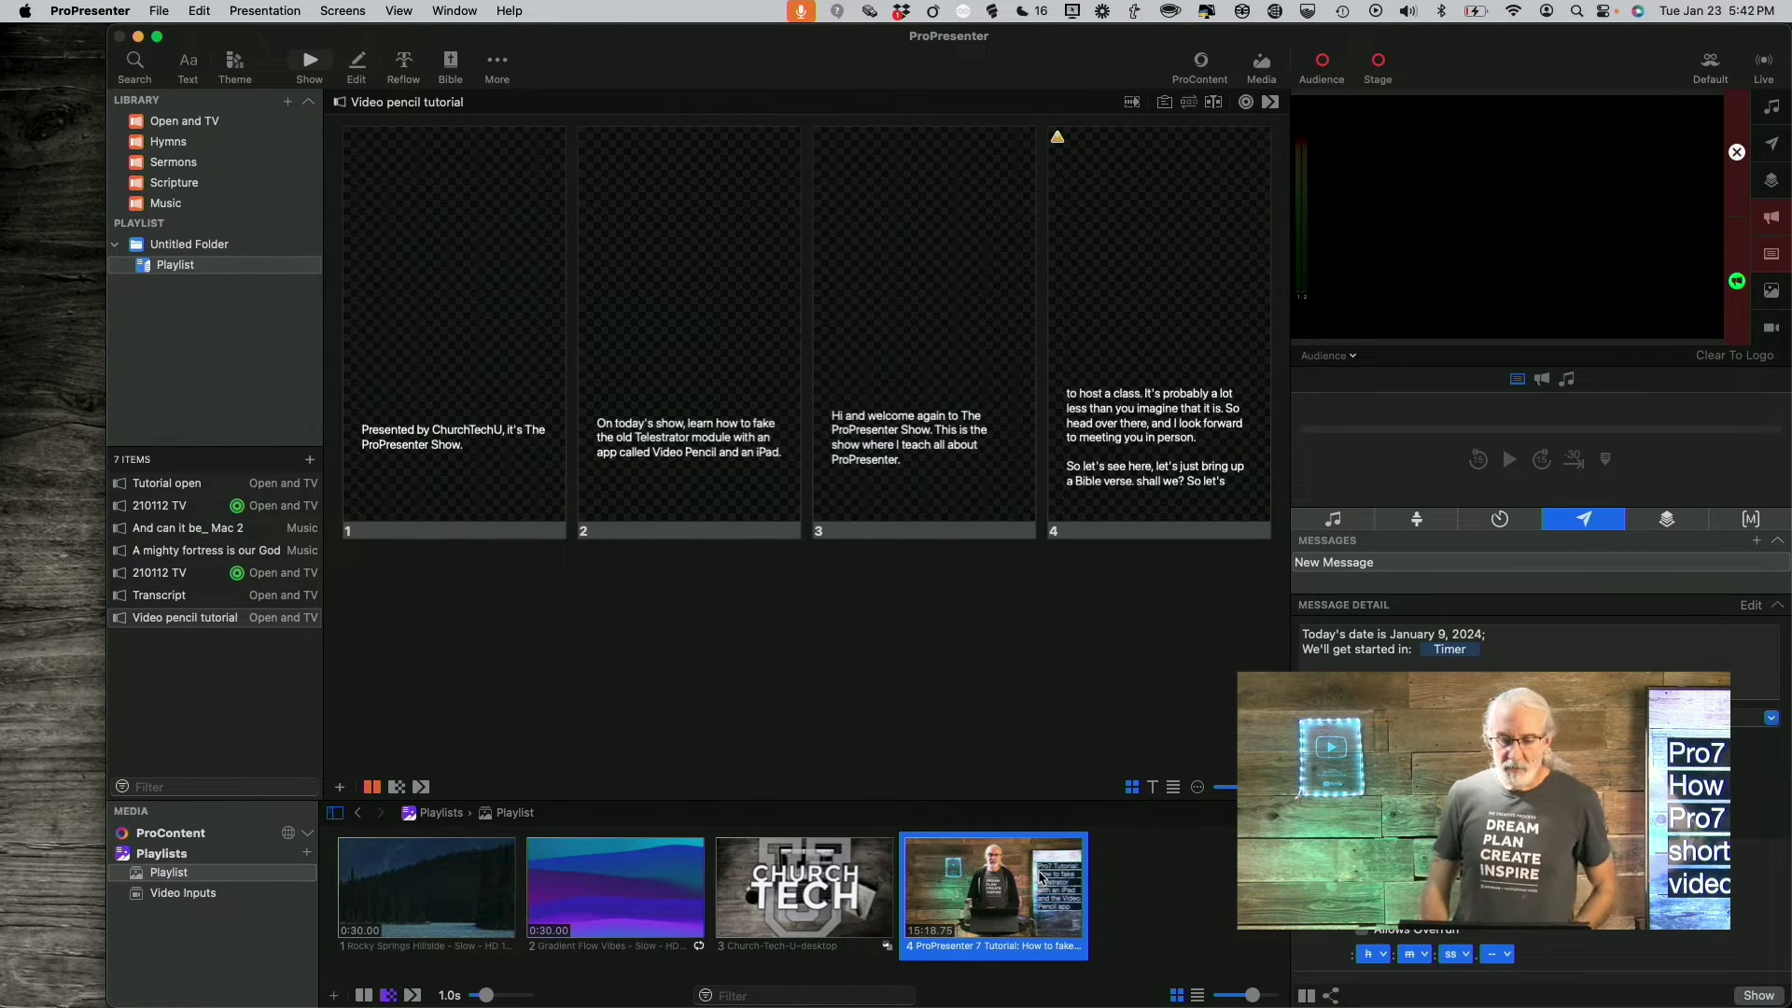
right_click(1041, 877)
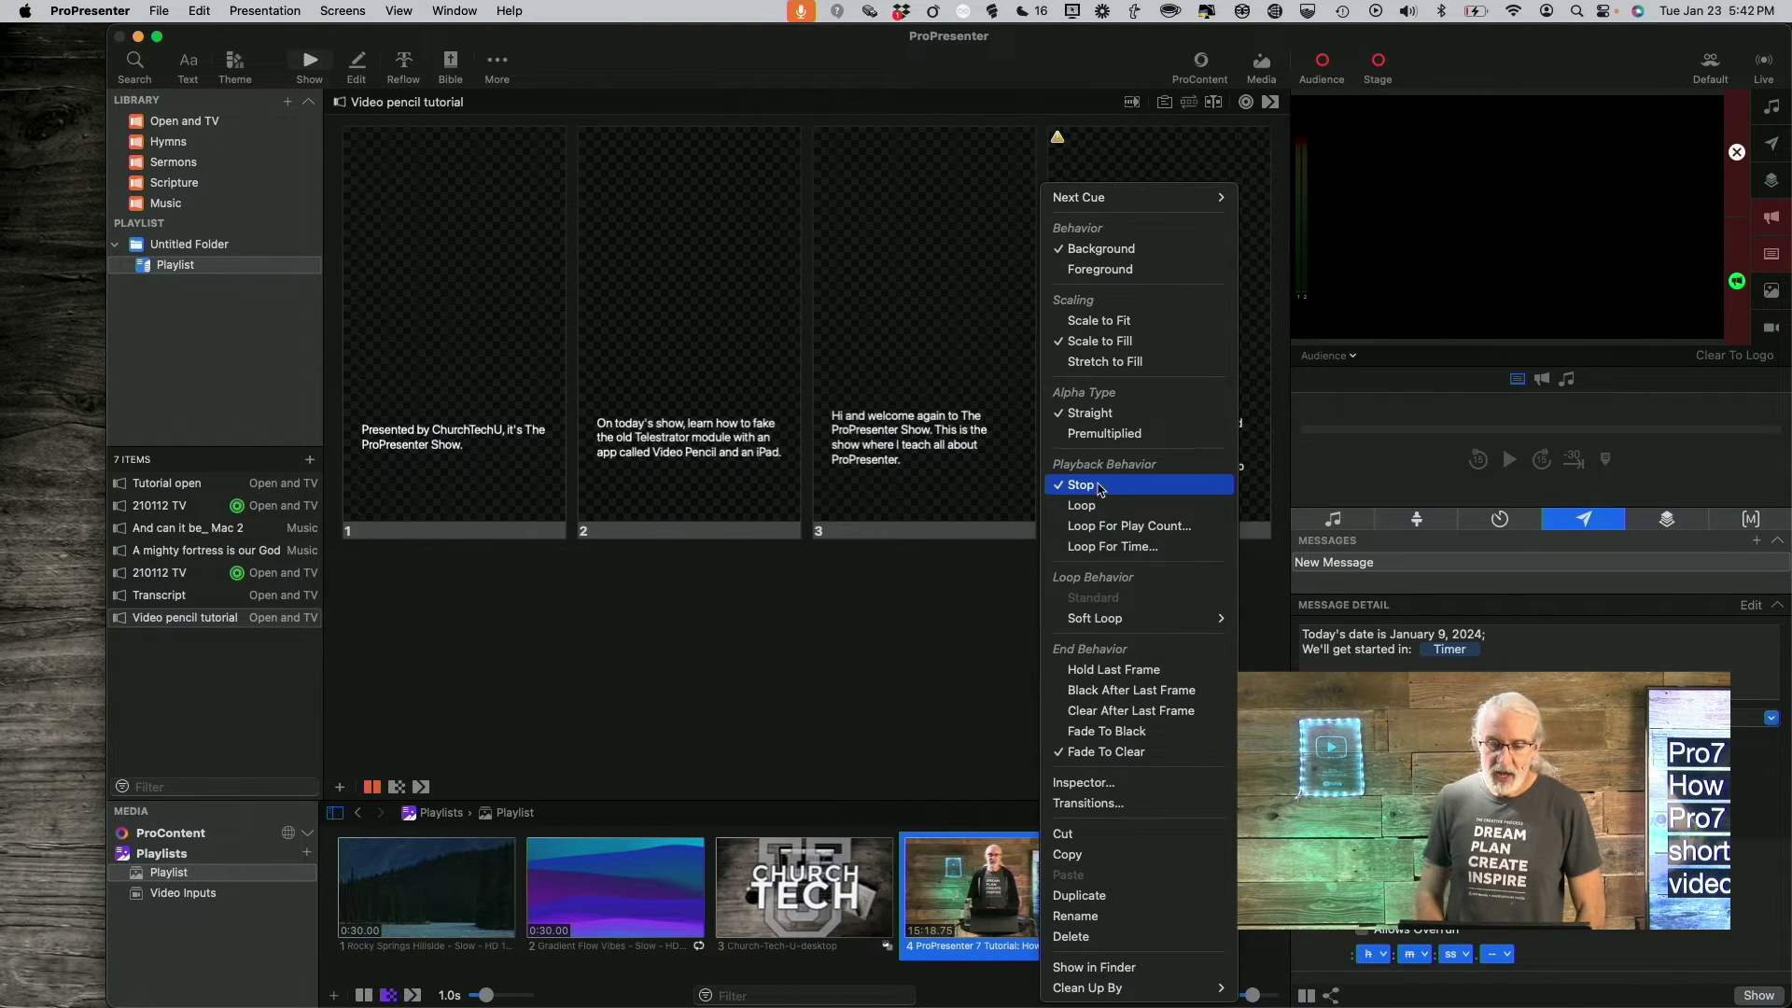
left_click(980, 606)
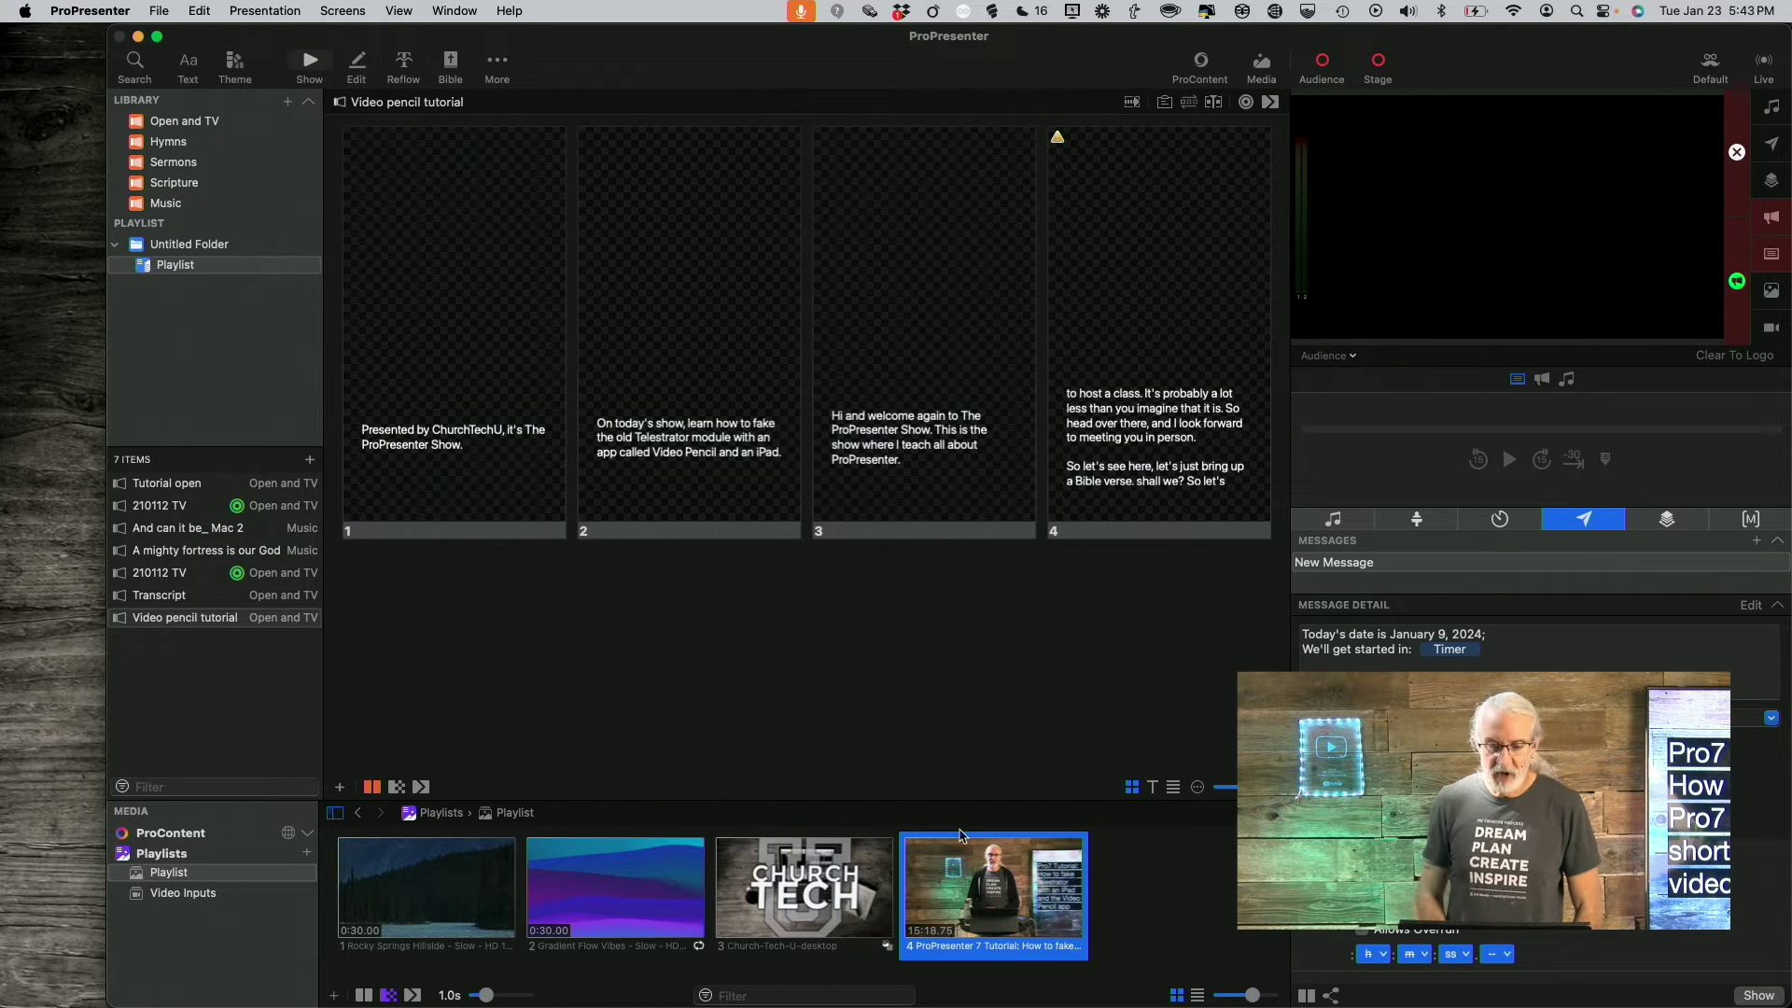
right_click(1002, 874)
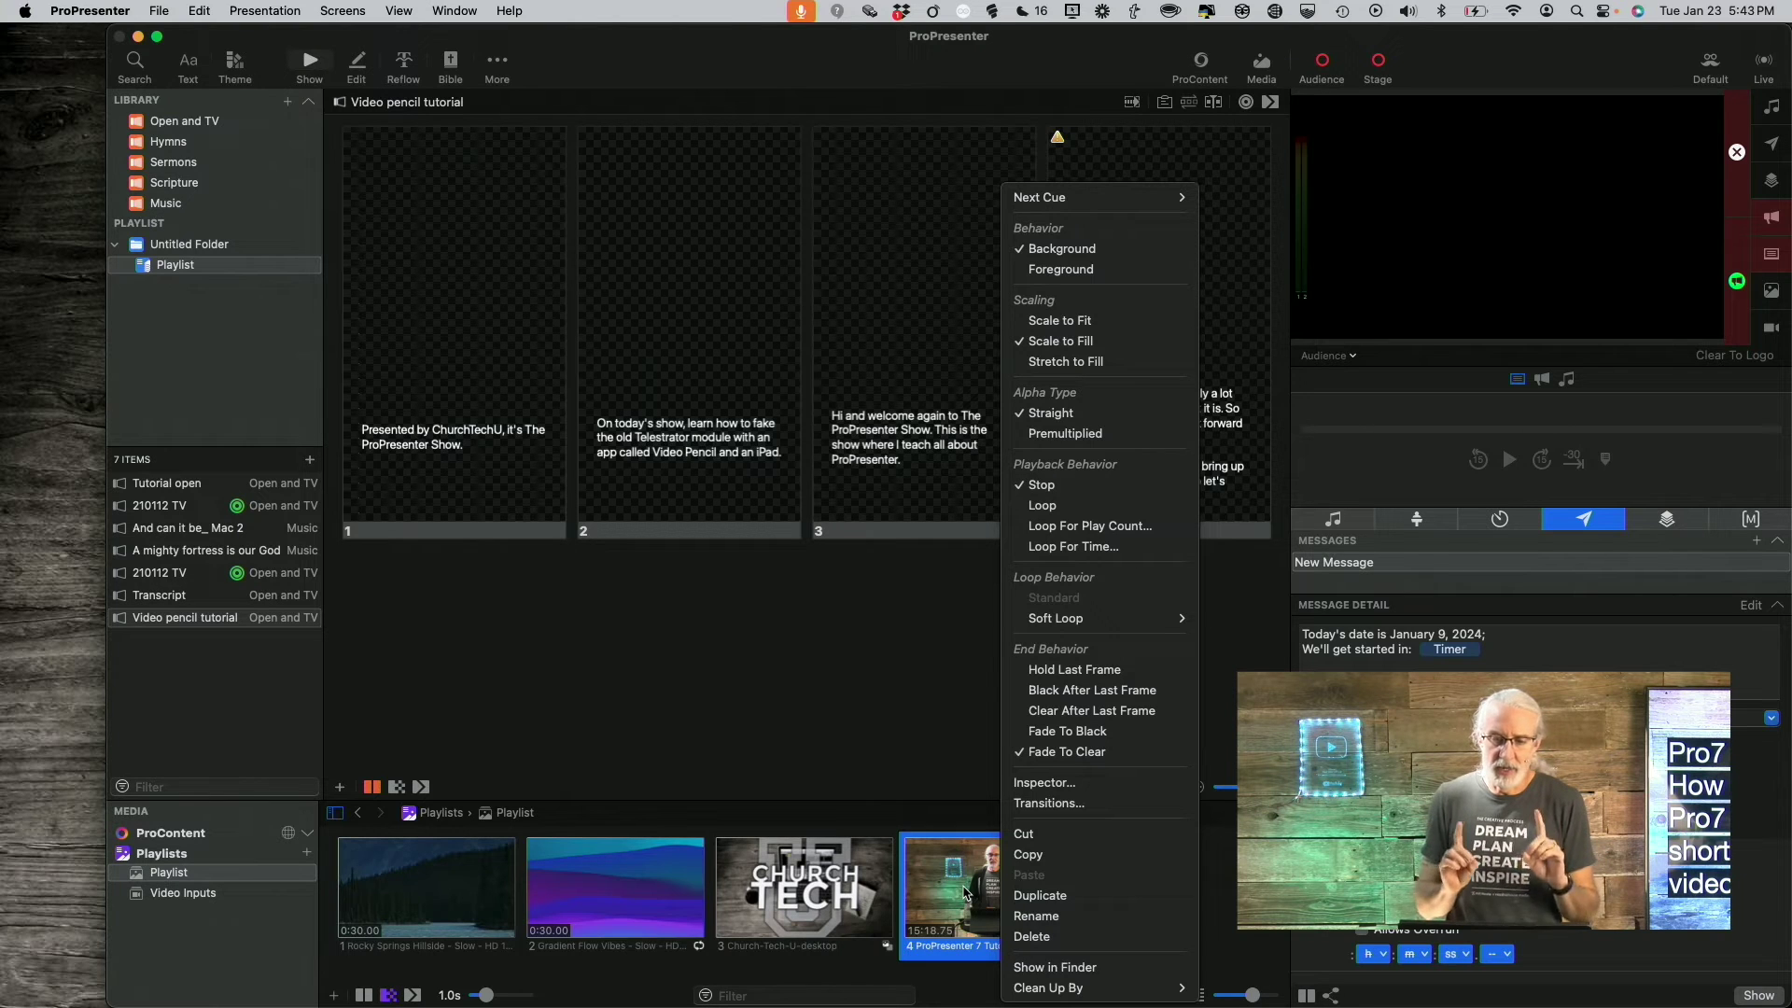
left_click(946, 793)
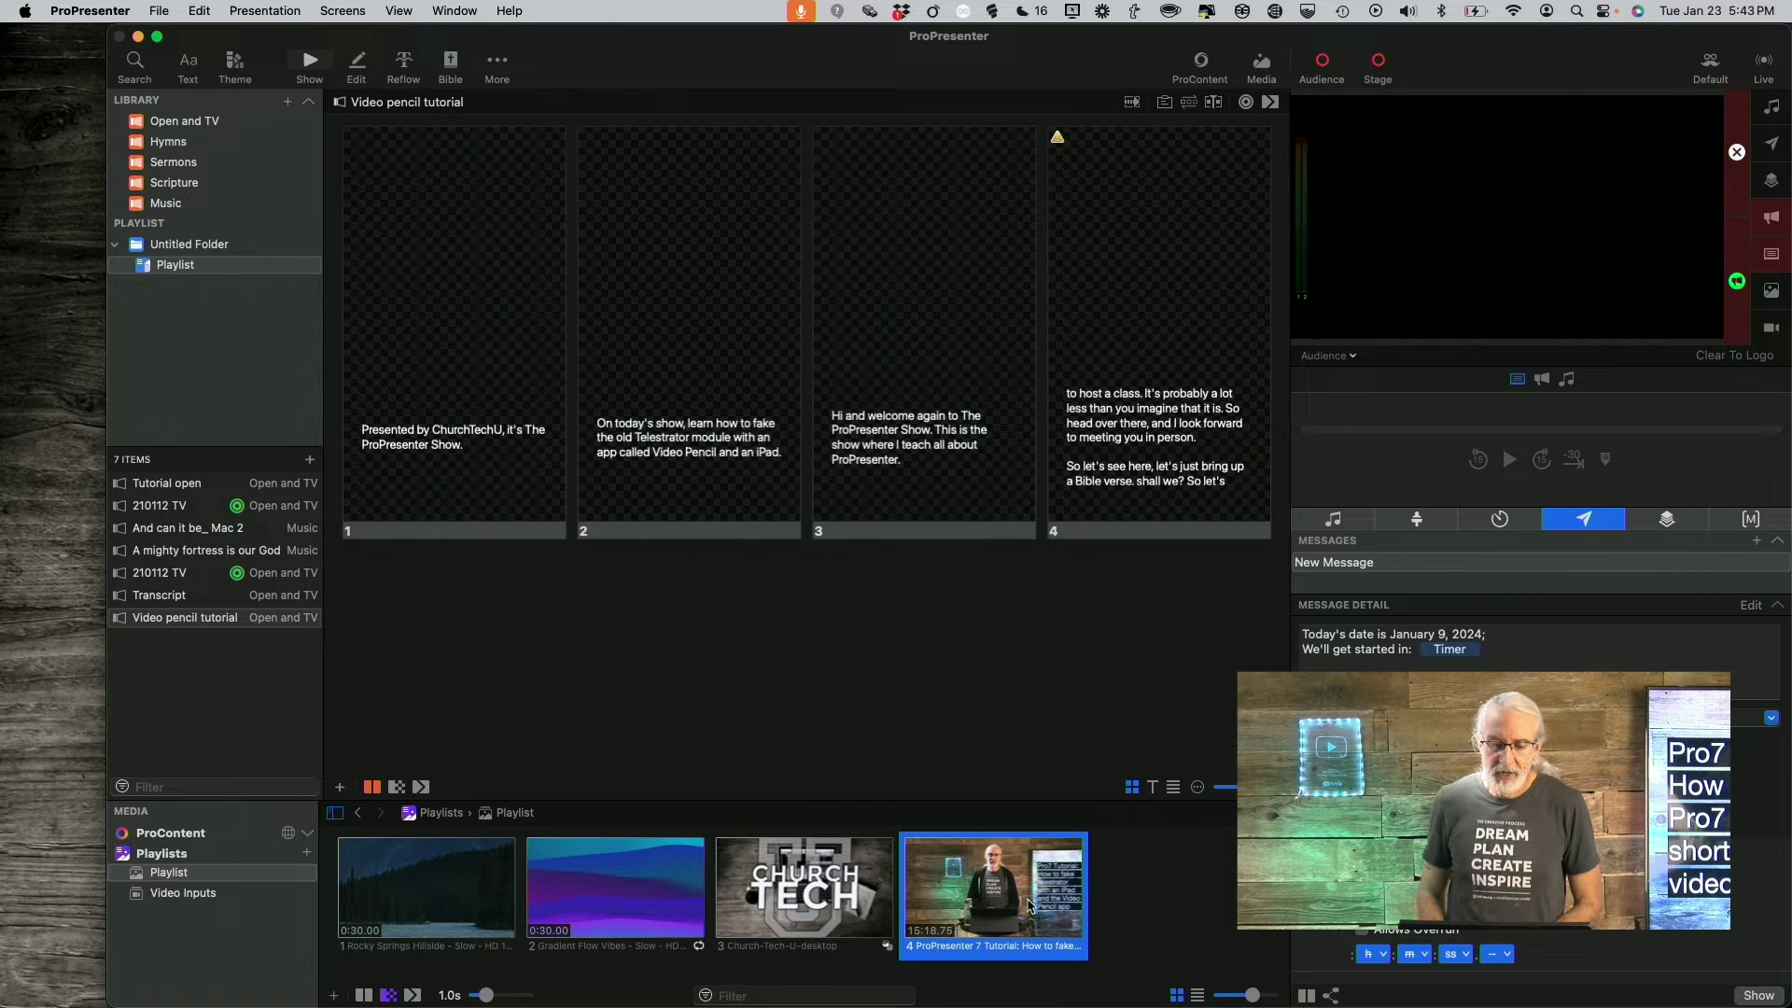
Step: Drag the tutorial video from the media bin onto caption slide 1
left_click_drag(1030, 906, 417, 358)
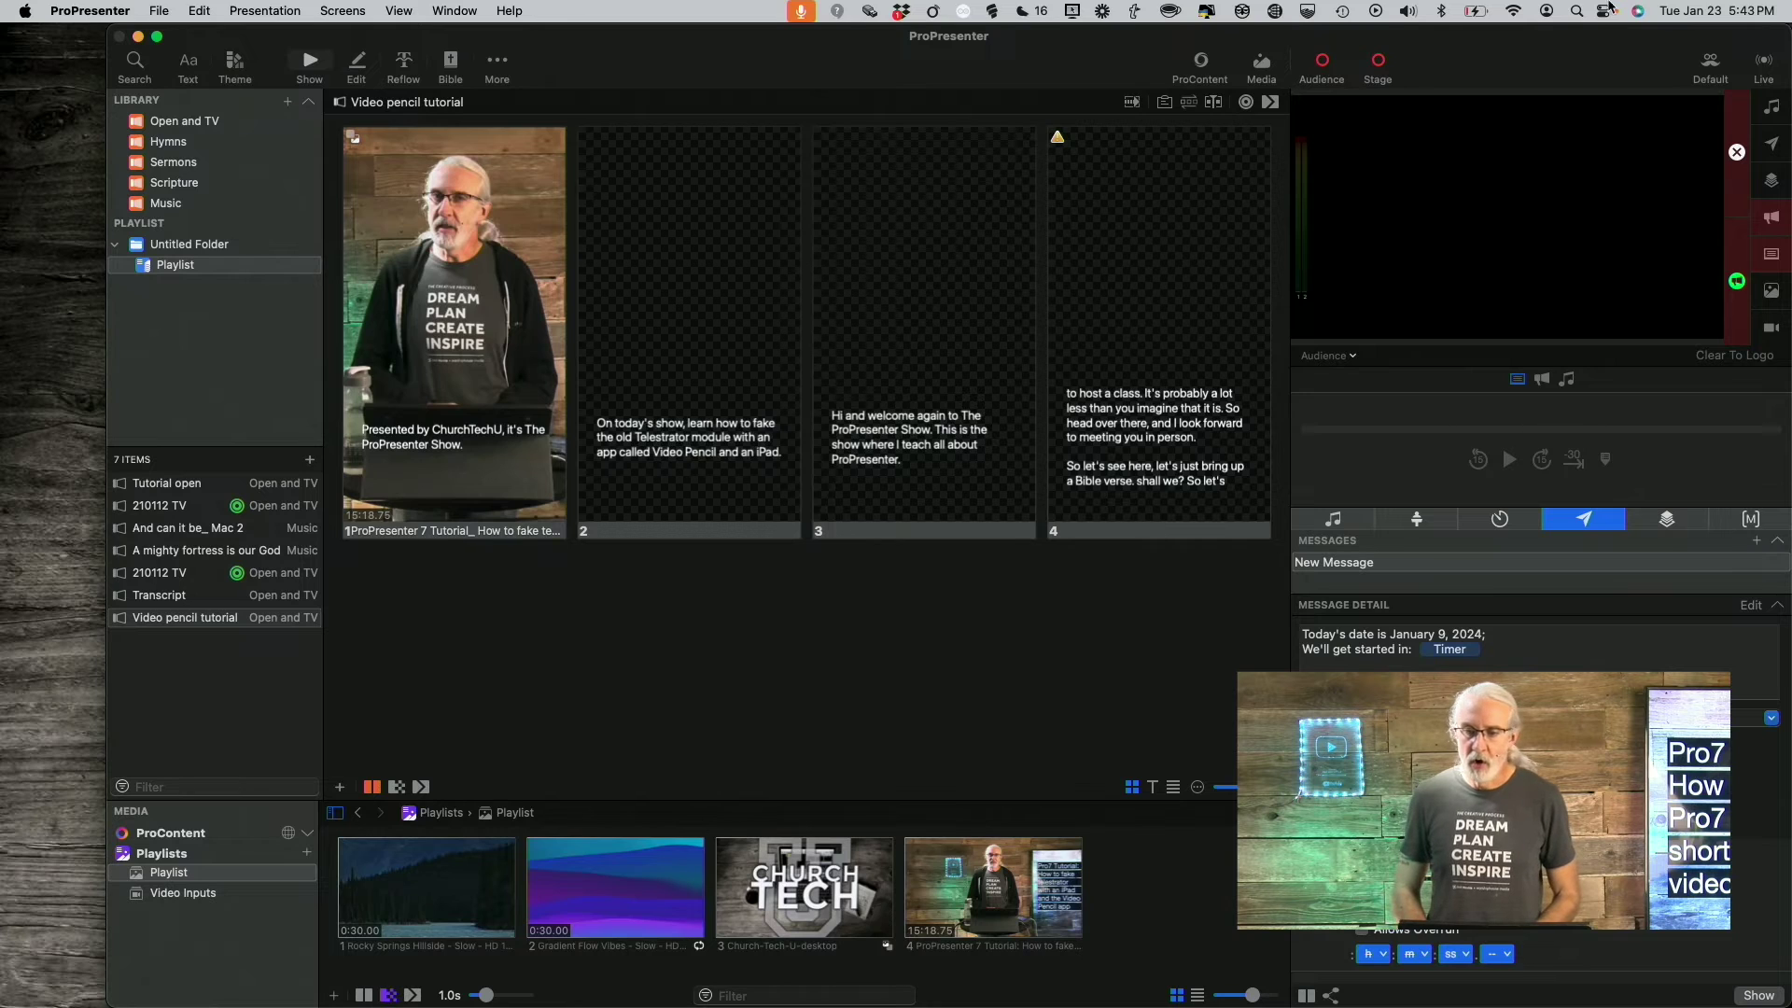
Step: Keep Capture Settings at Vertical Video 1080x1920p30 encoding and start capturing to disk
left_click(1766, 63)
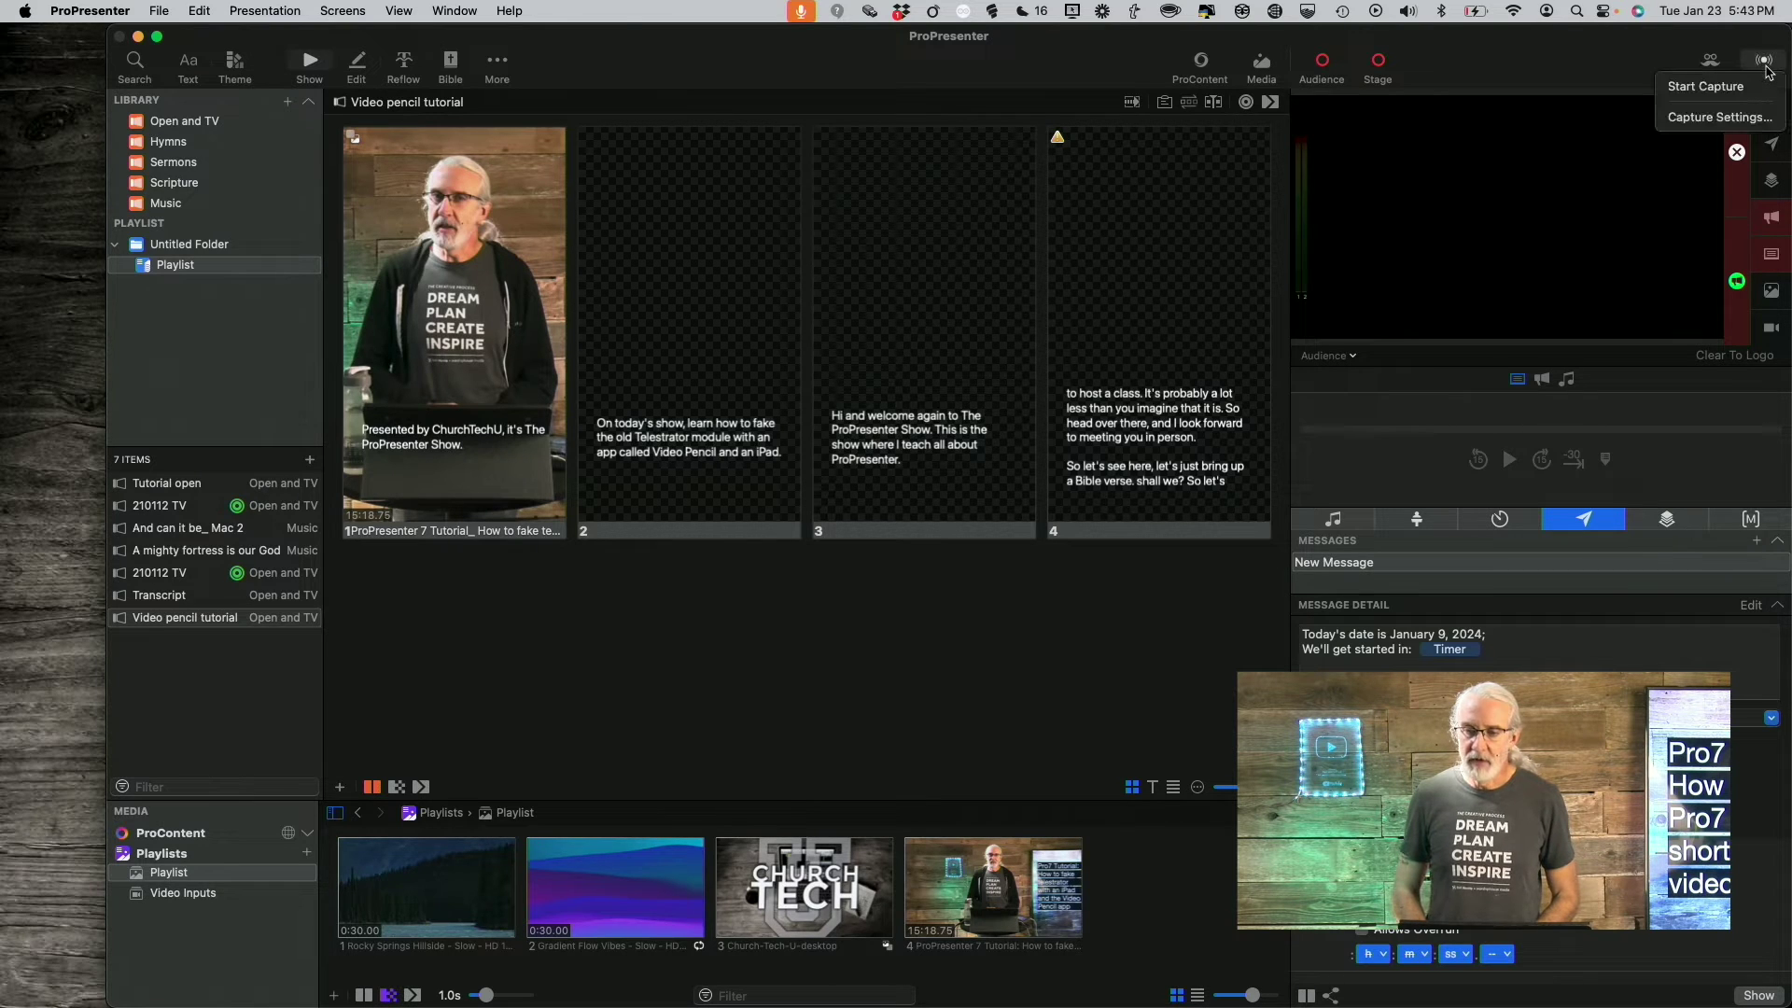
left_click(1720, 117)
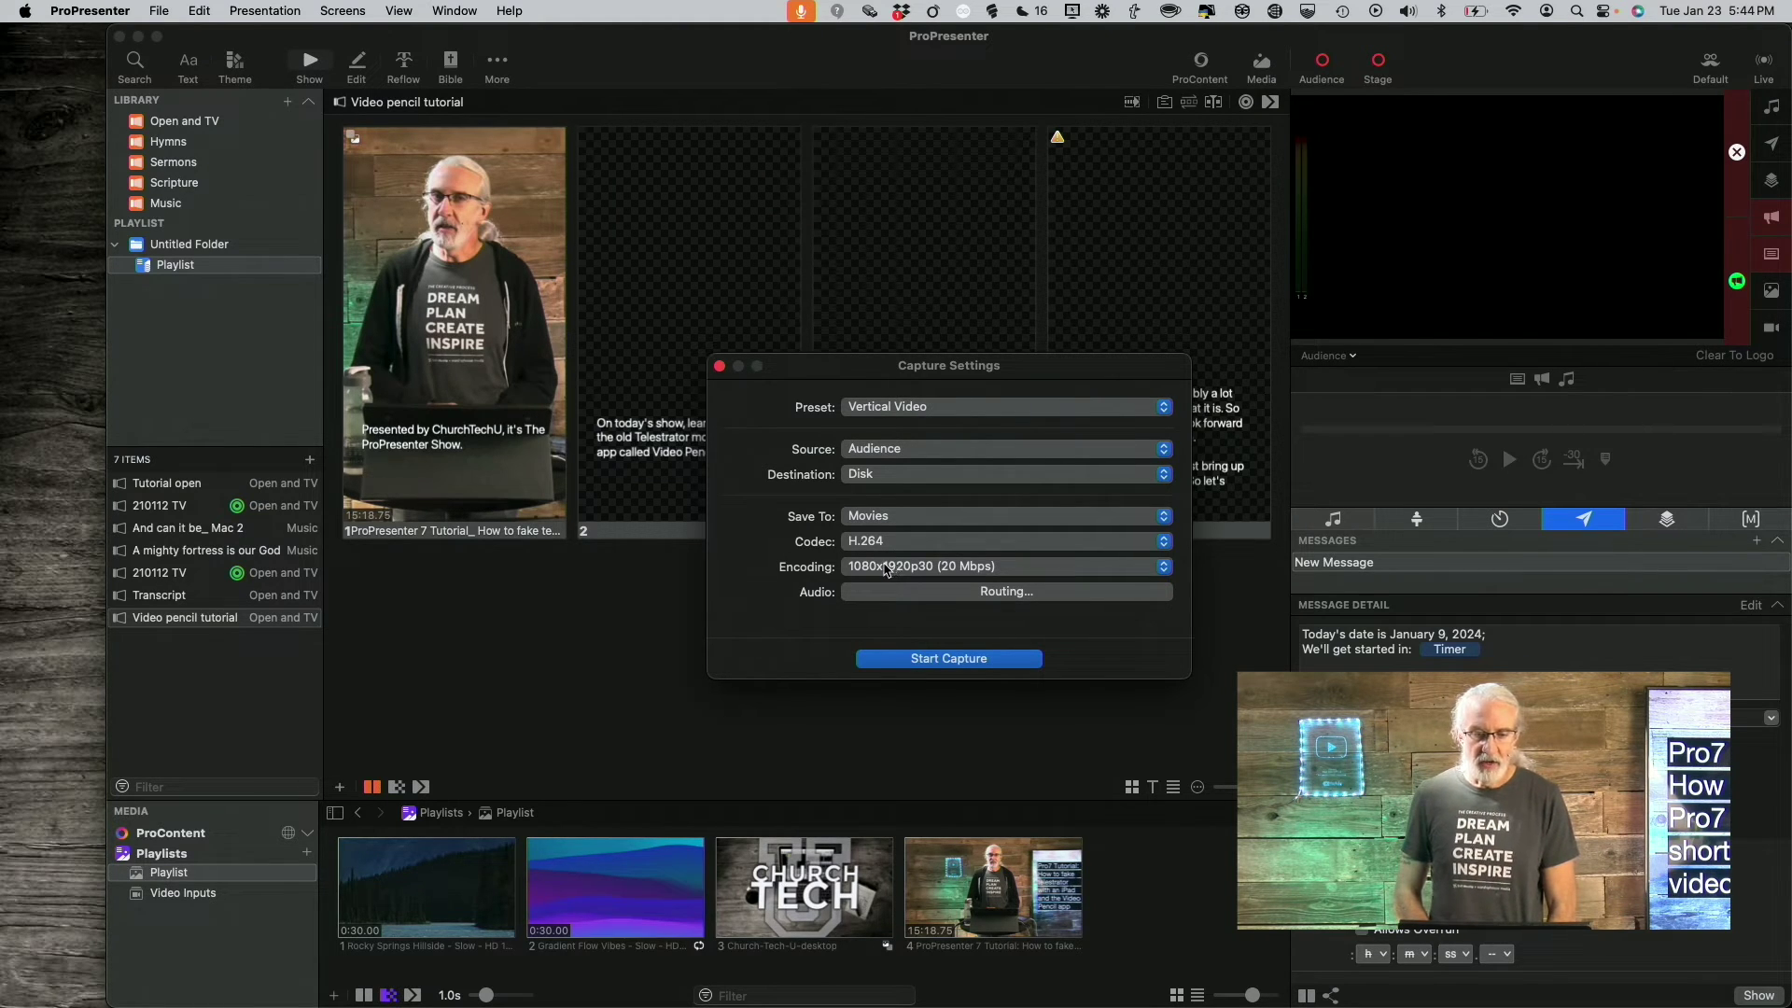
left_click(883, 570)
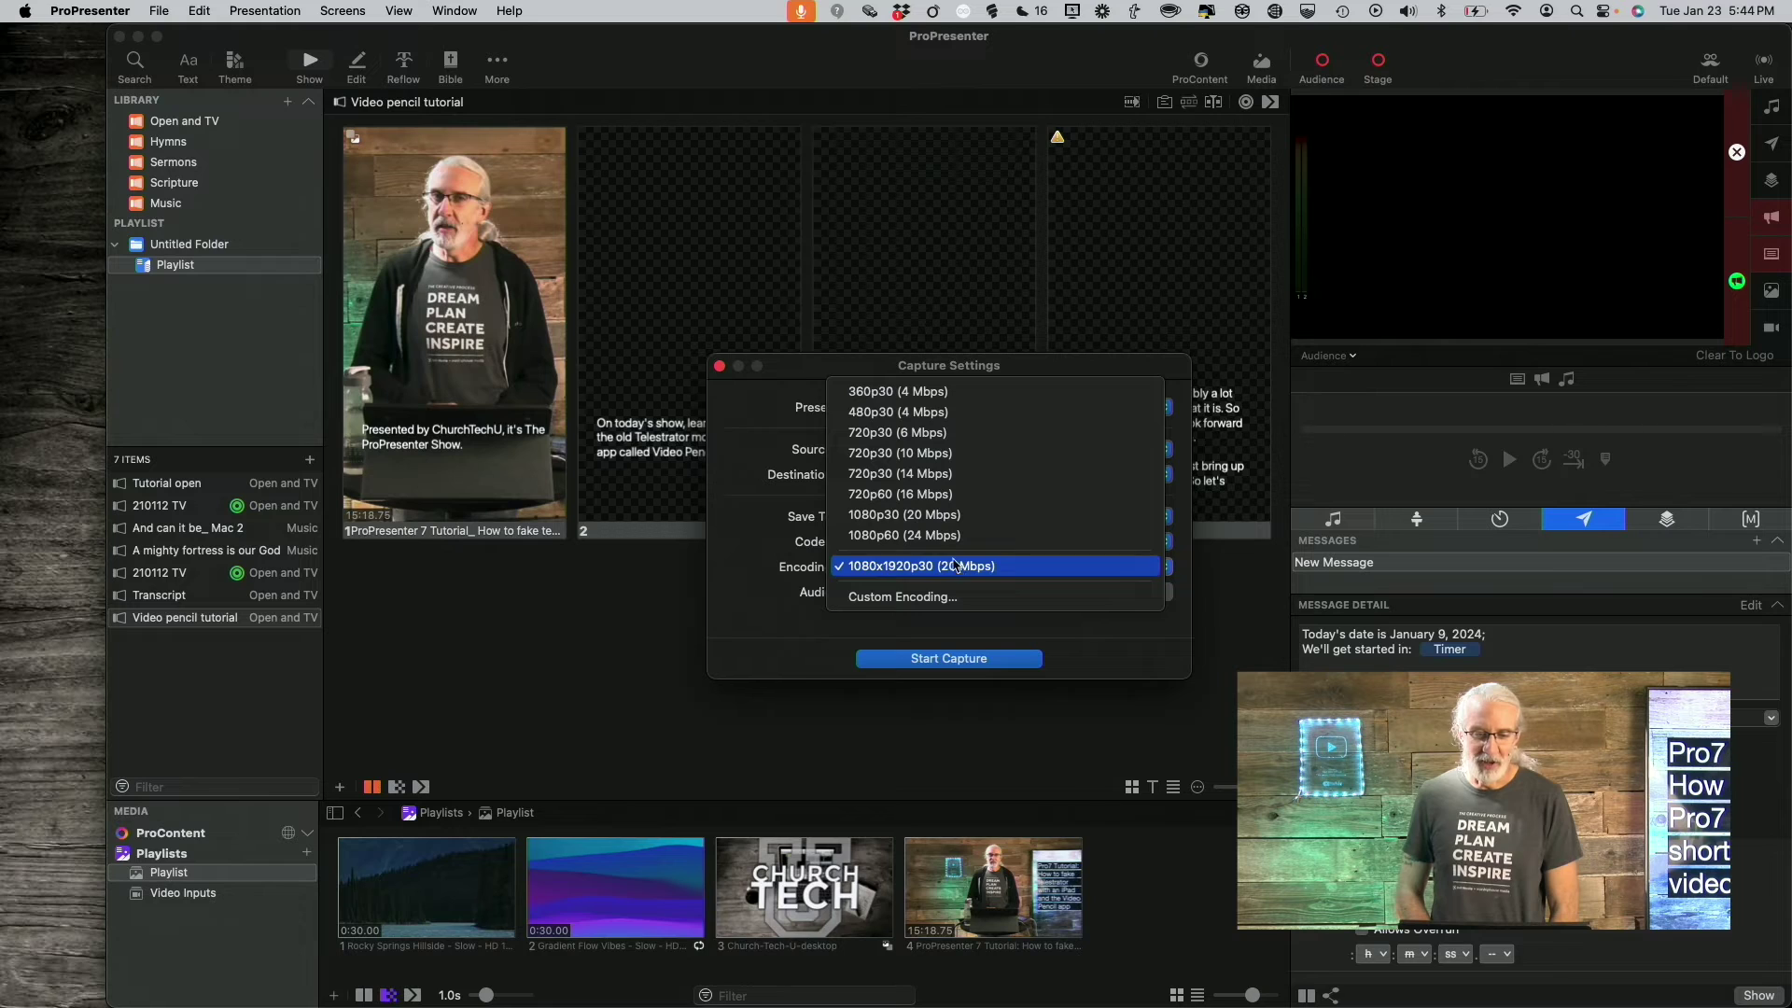
left_click(1027, 624)
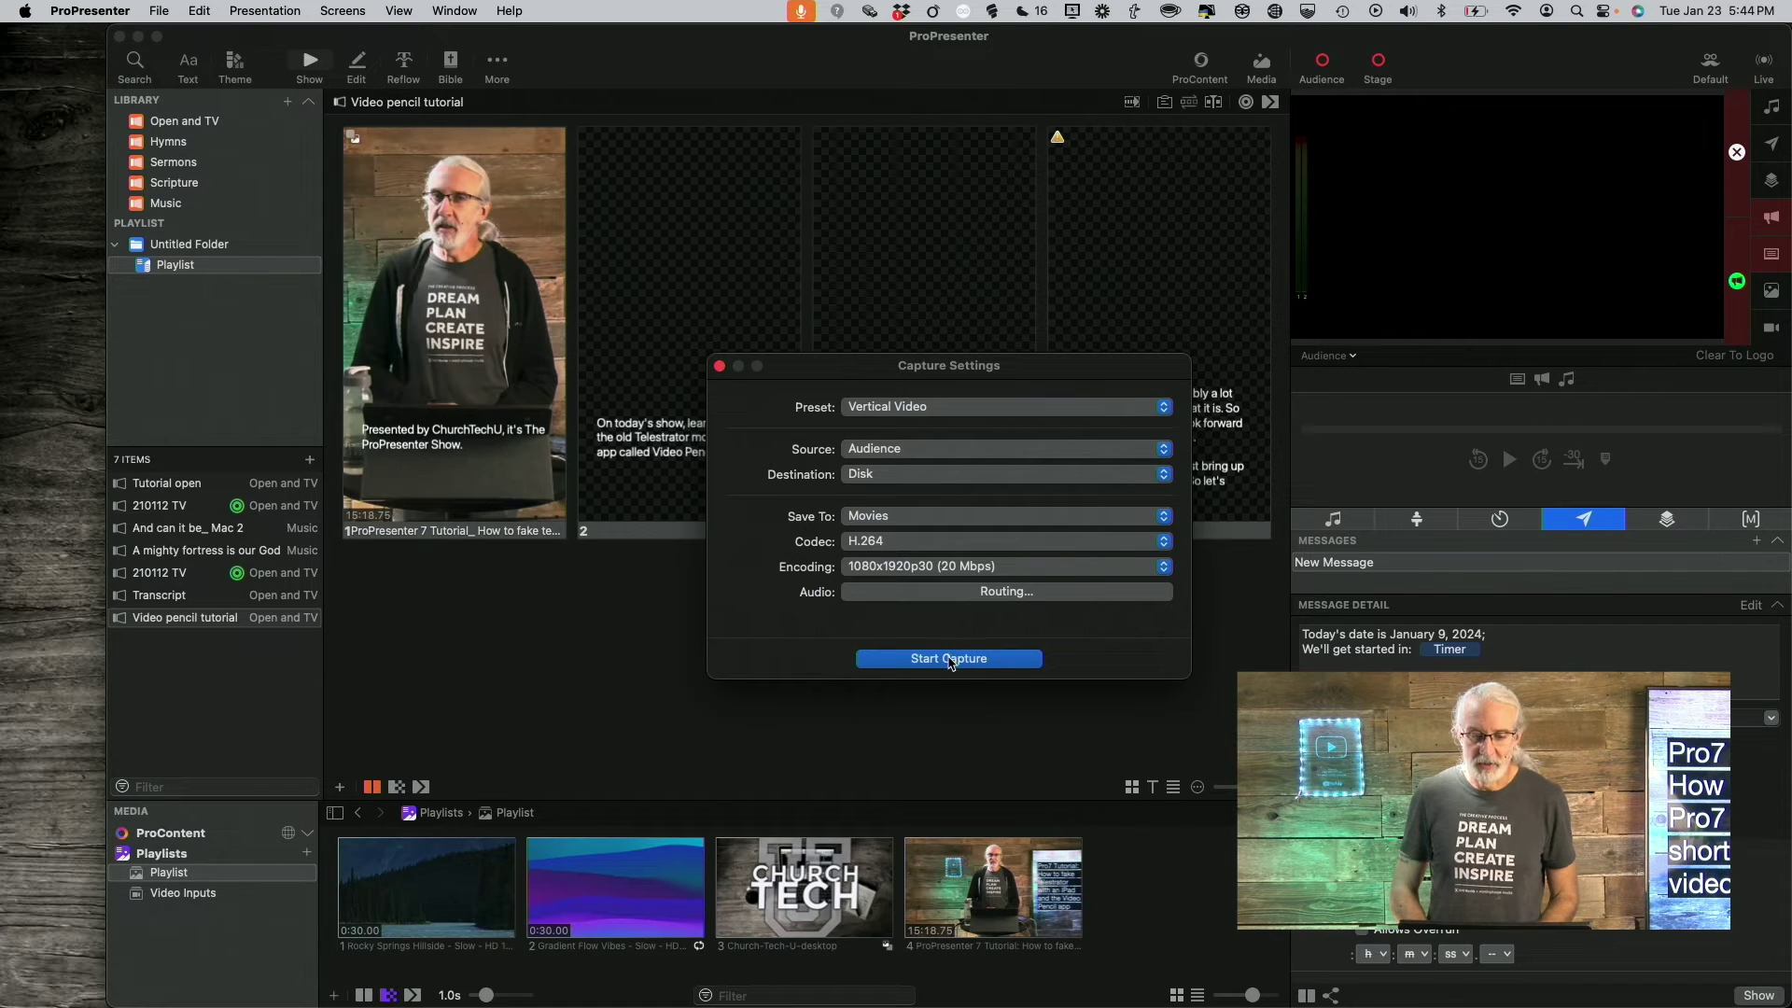
left_click(951, 661)
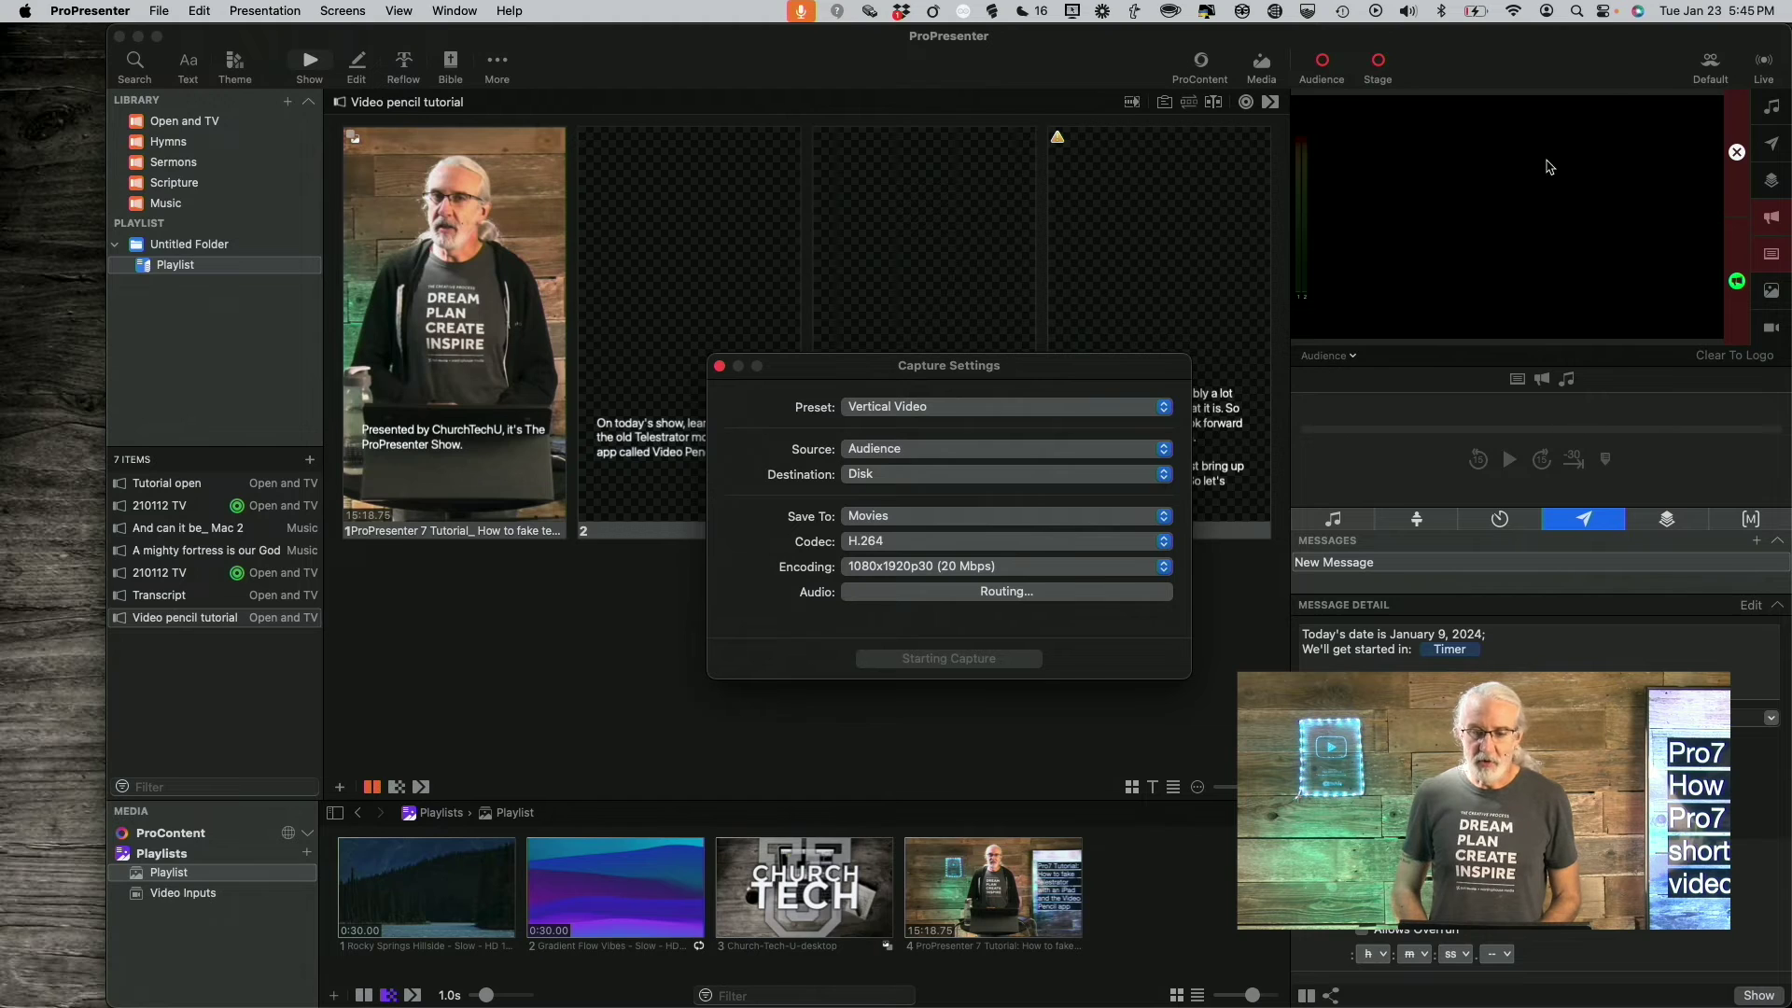
Step: Close the capture settings and switch to the Vertical video look
left_click(1700, 67)
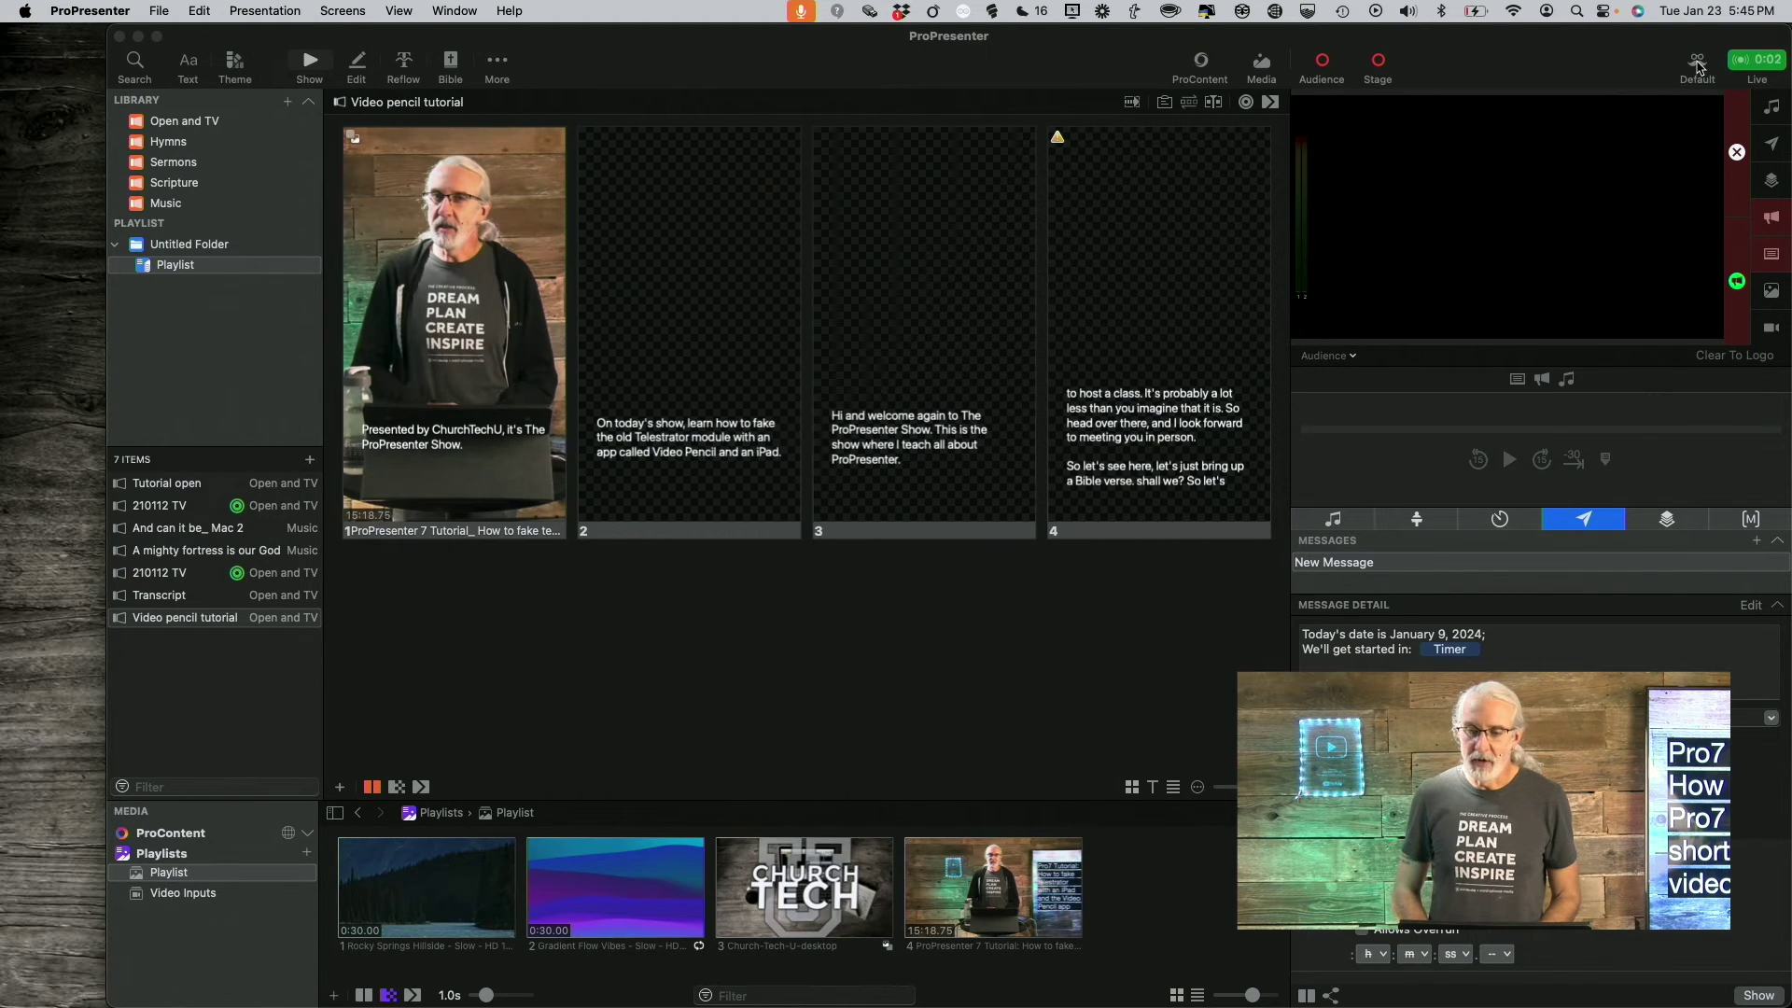
left_click(1701, 67)
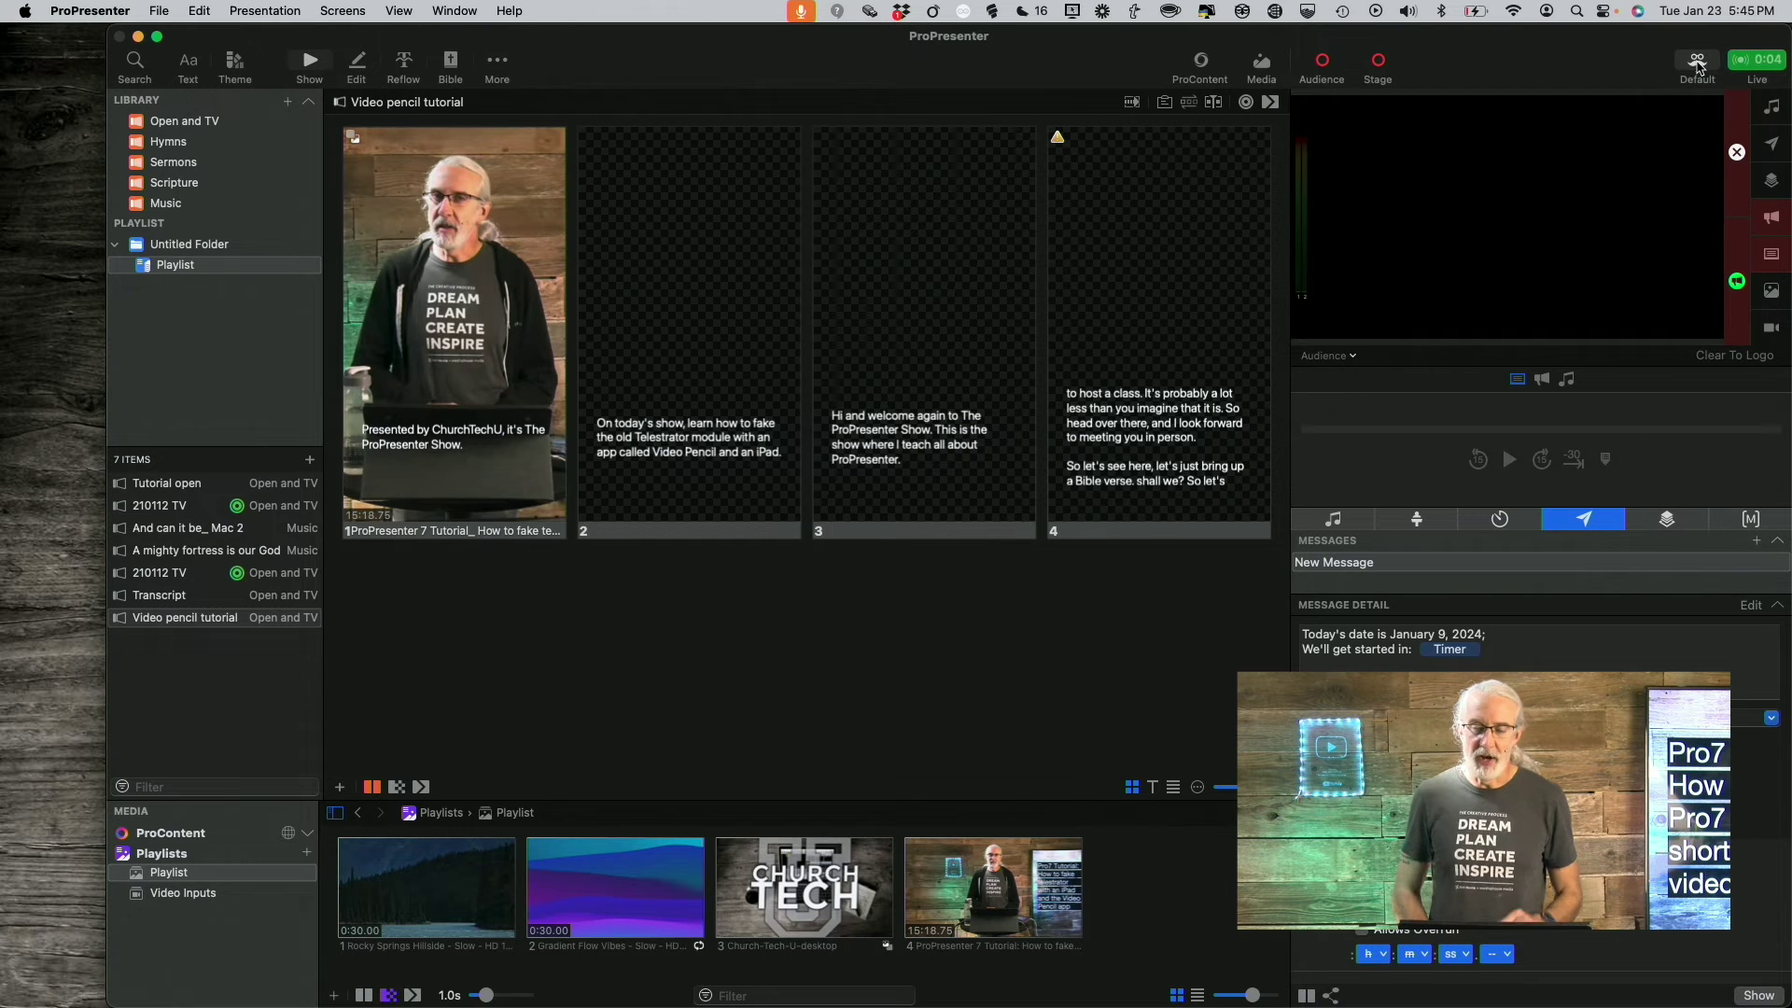
left_click(1700, 68)
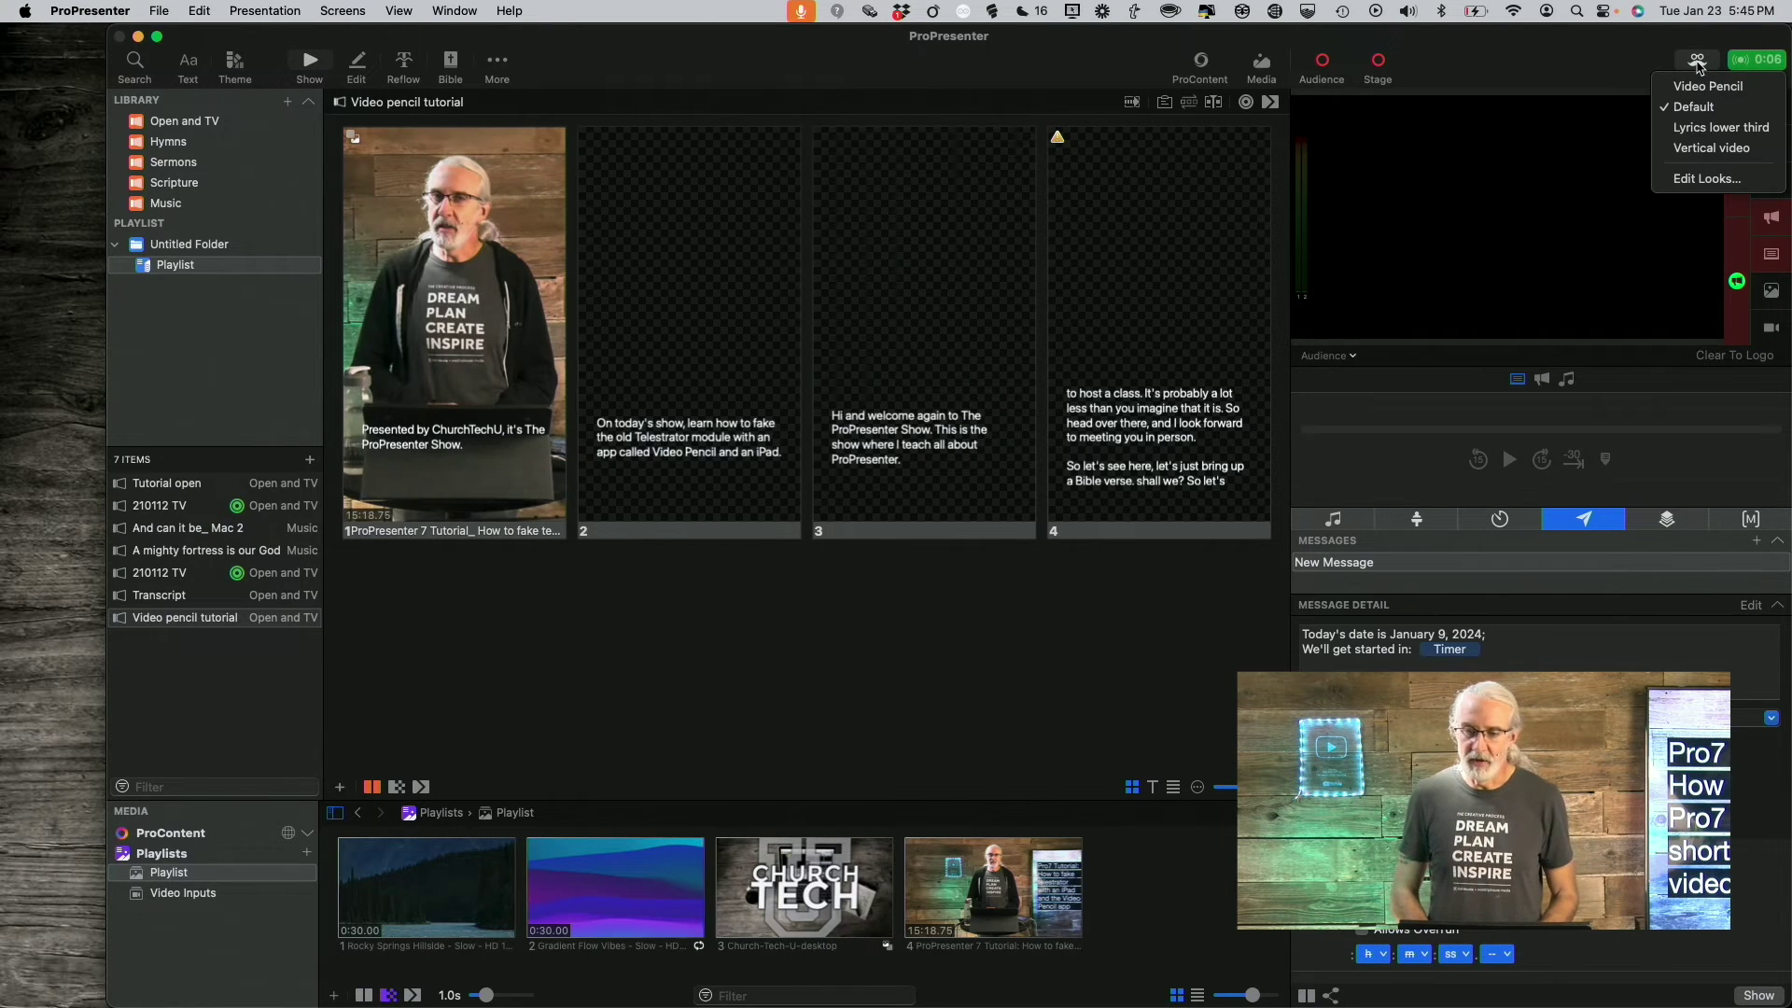
left_click(1699, 147)
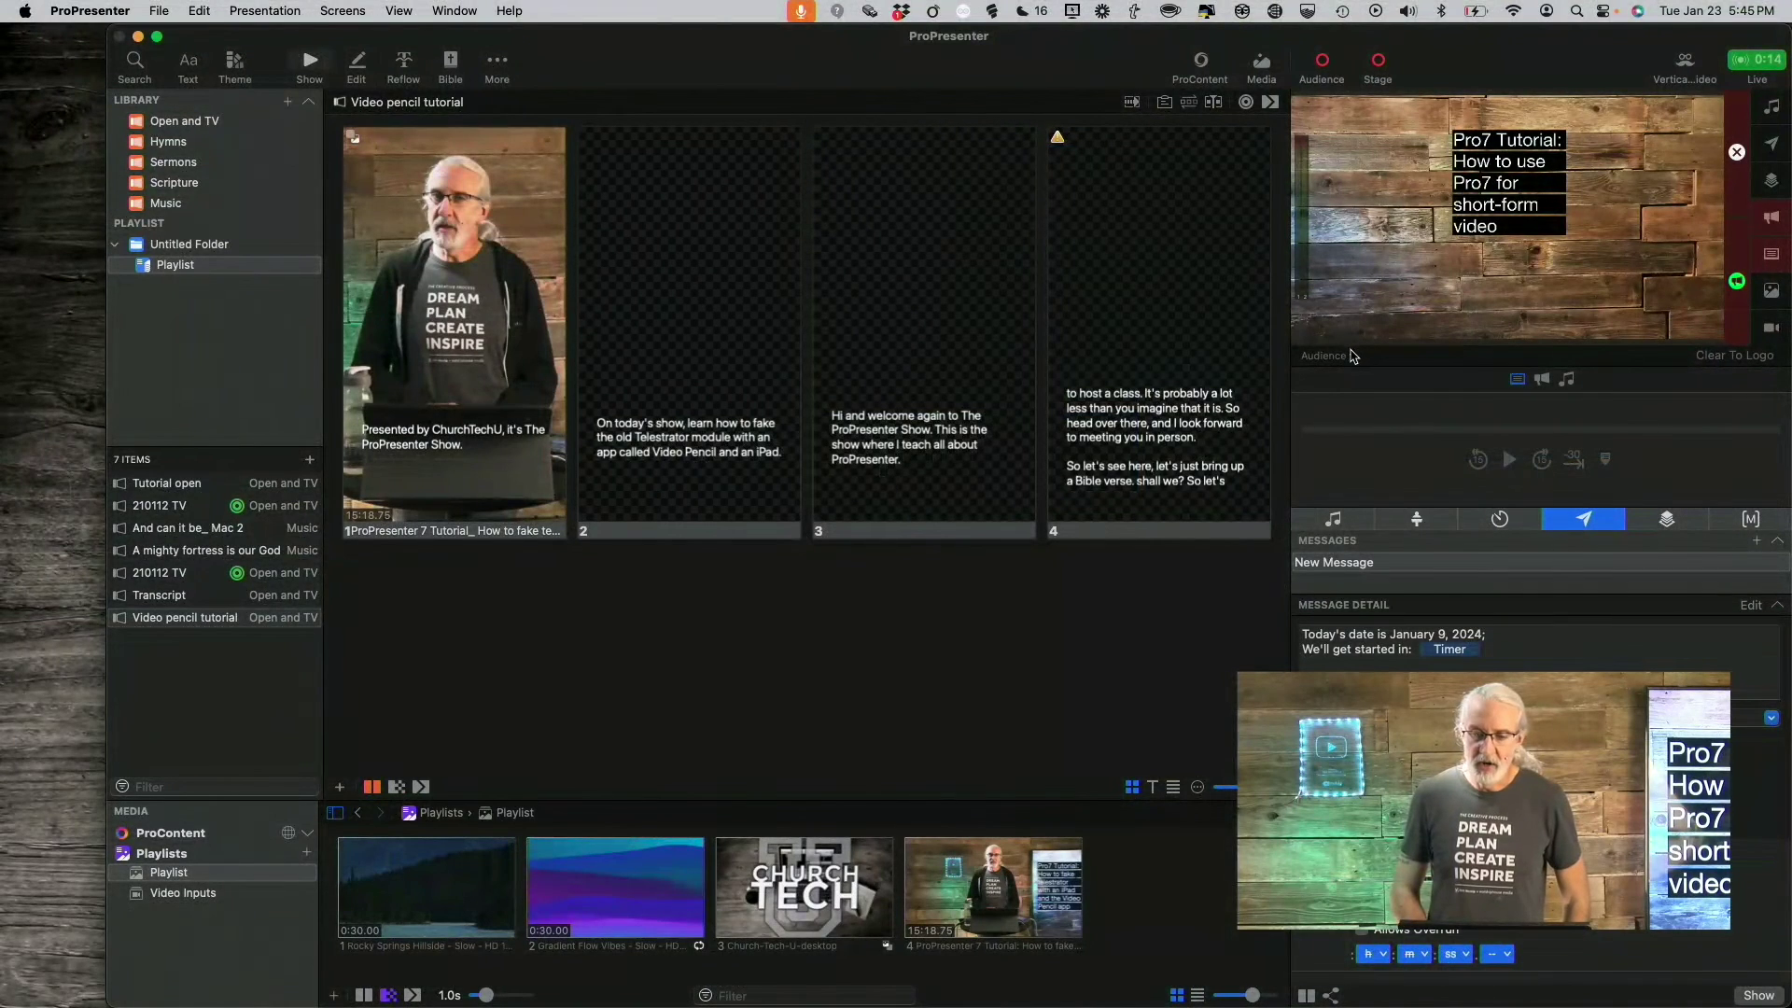
Step: Preview the Vertical screen output and trigger caption slide 1 with its video
left_click(1352, 355)
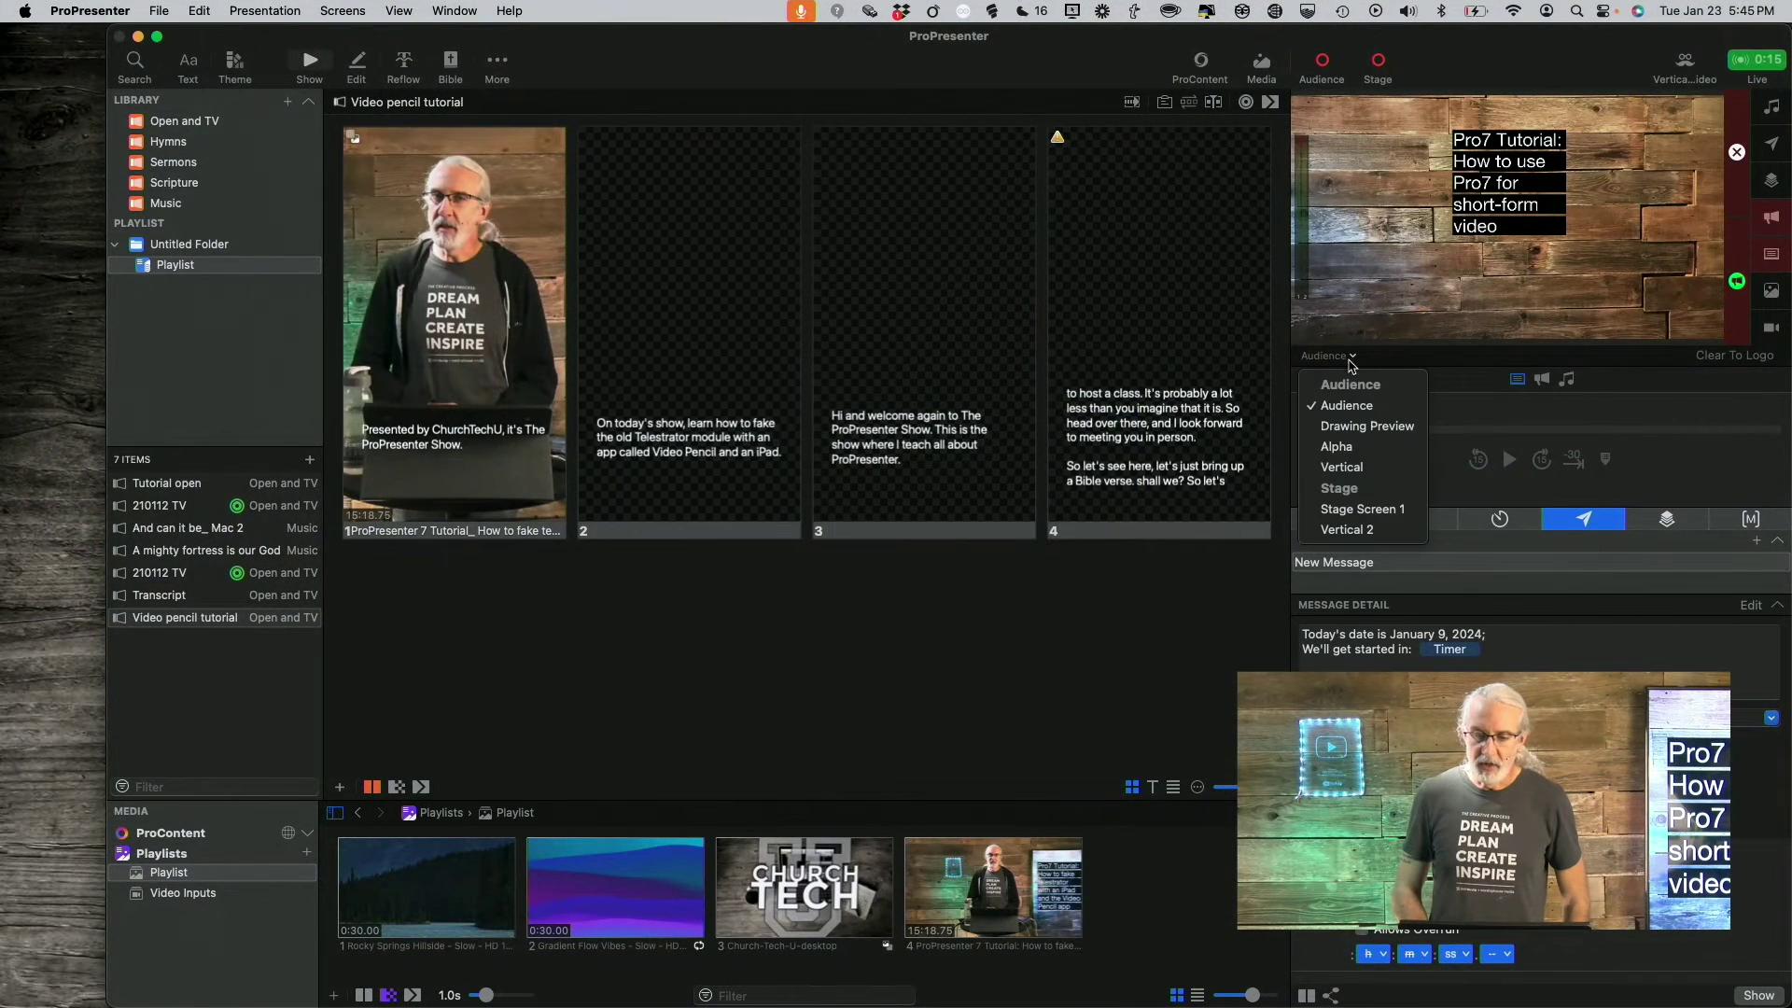
left_click(1351, 468)
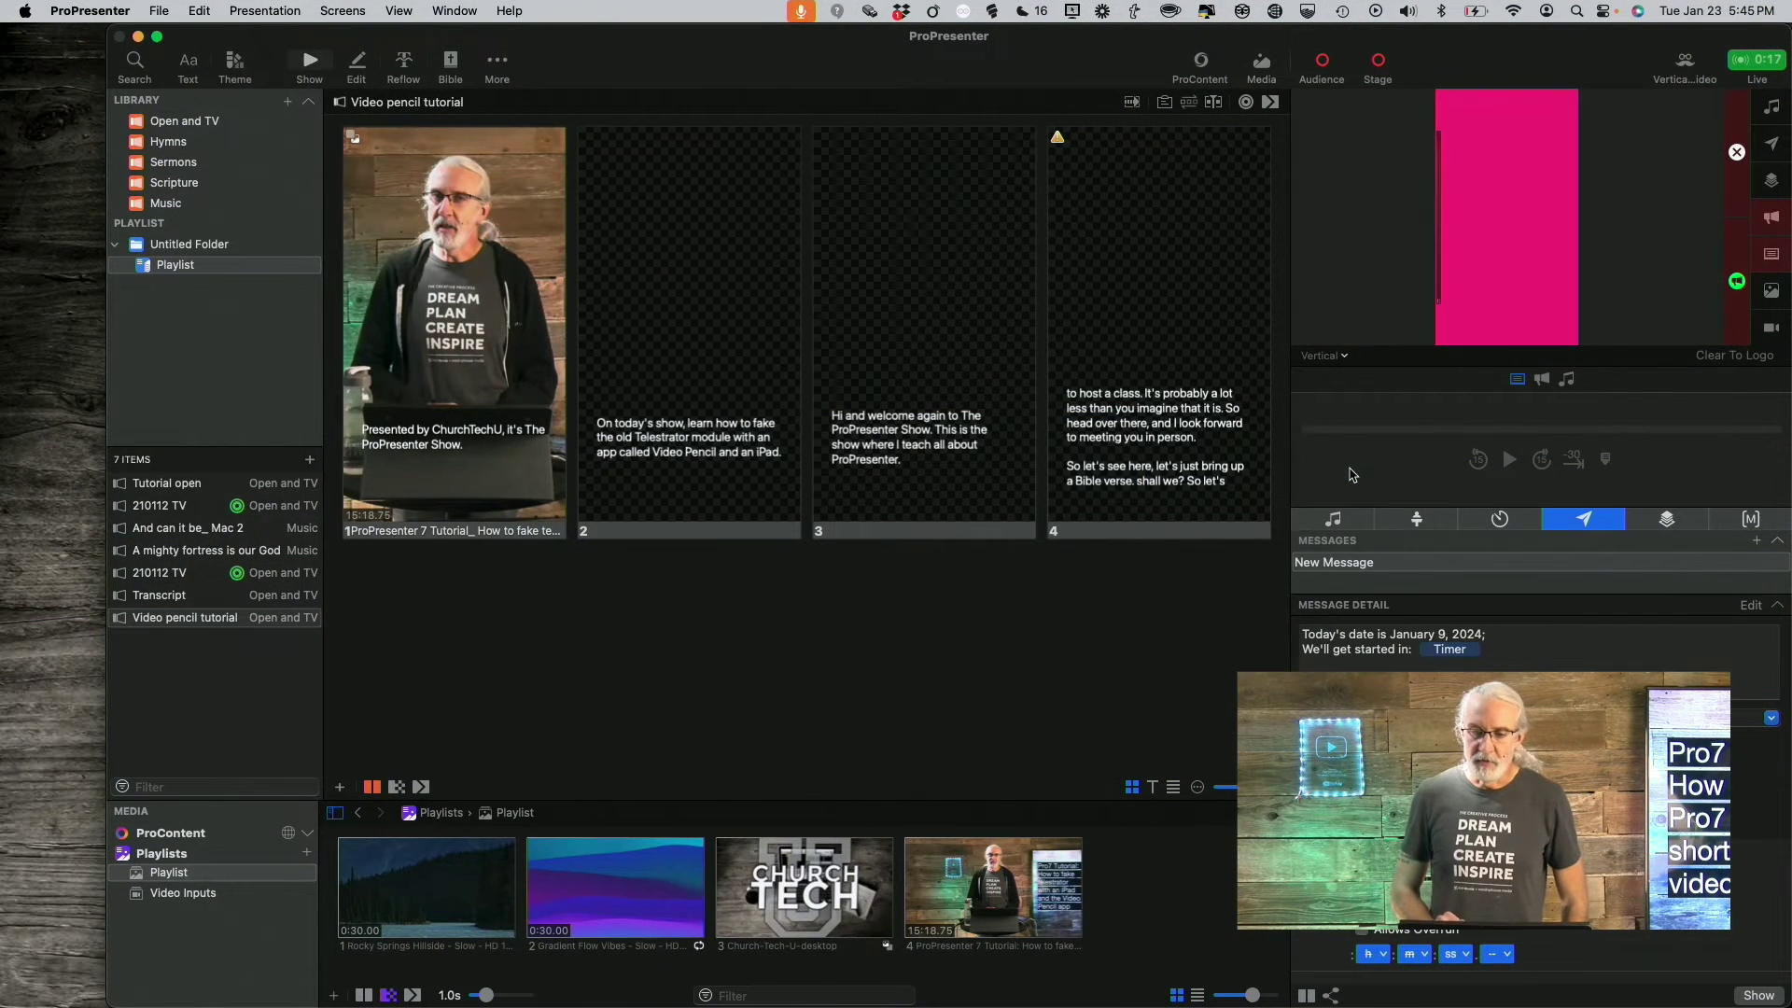
left_click(423, 311)
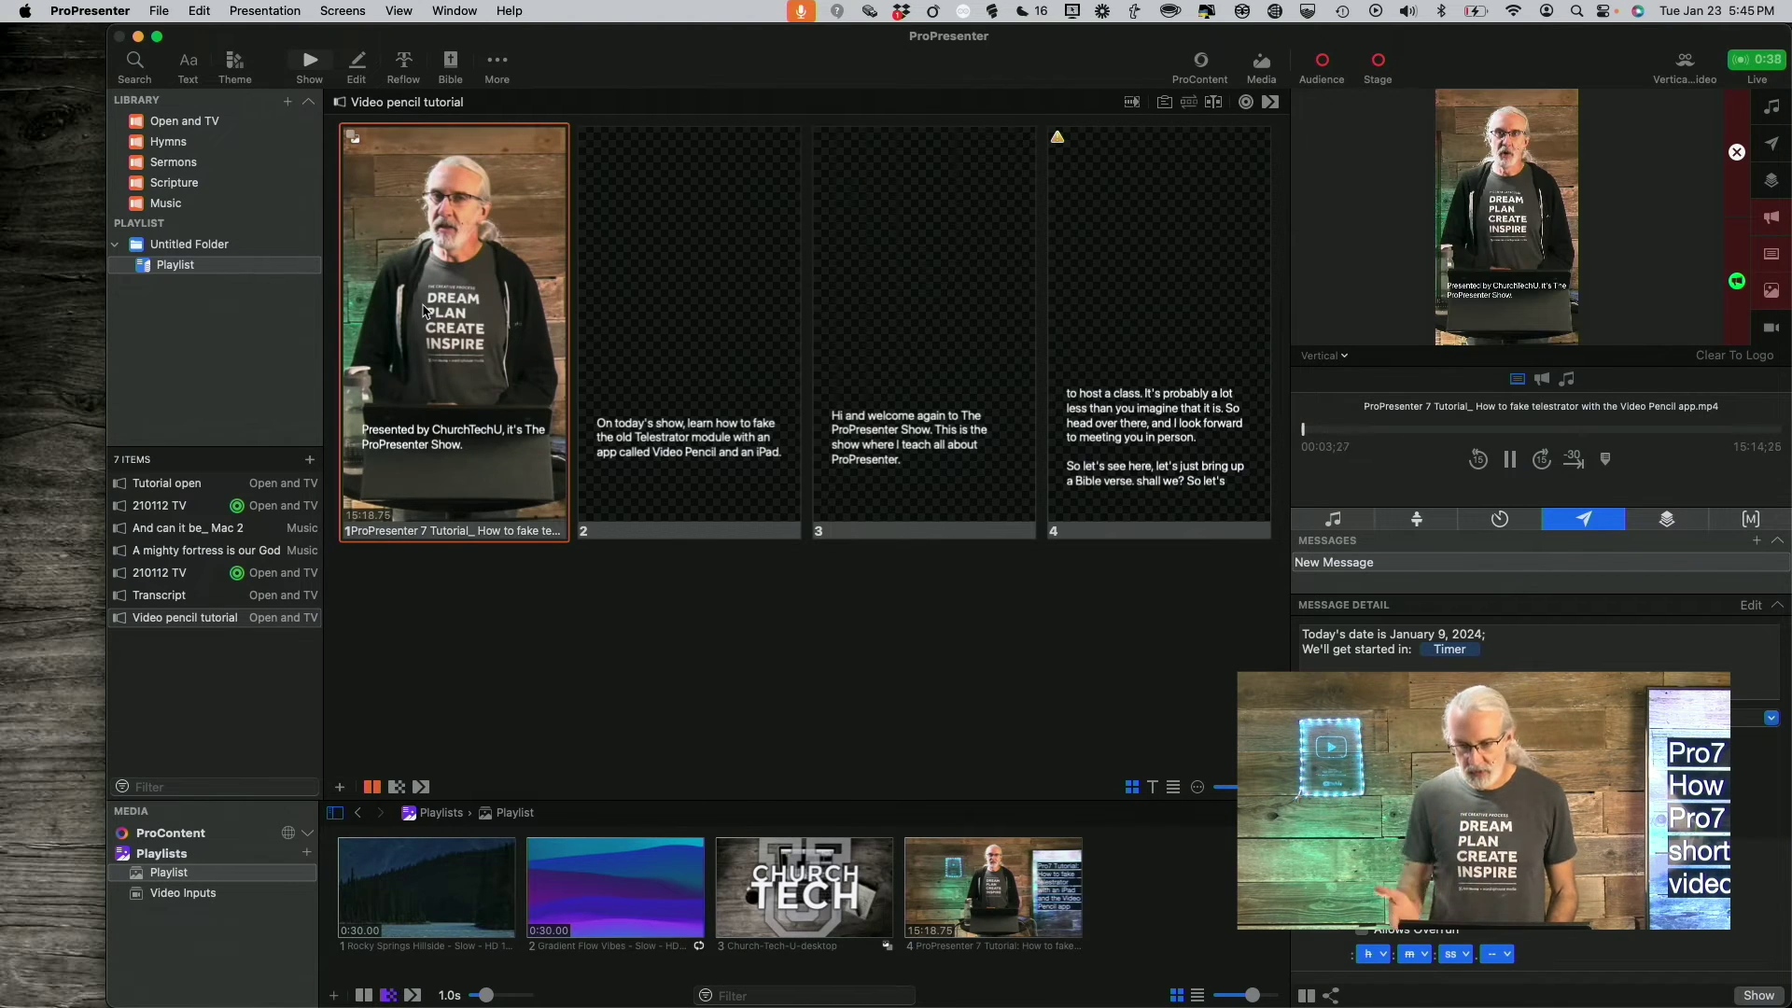
Step: Advance the live caption slides with the Right arrow up to slide 4
key("Right")
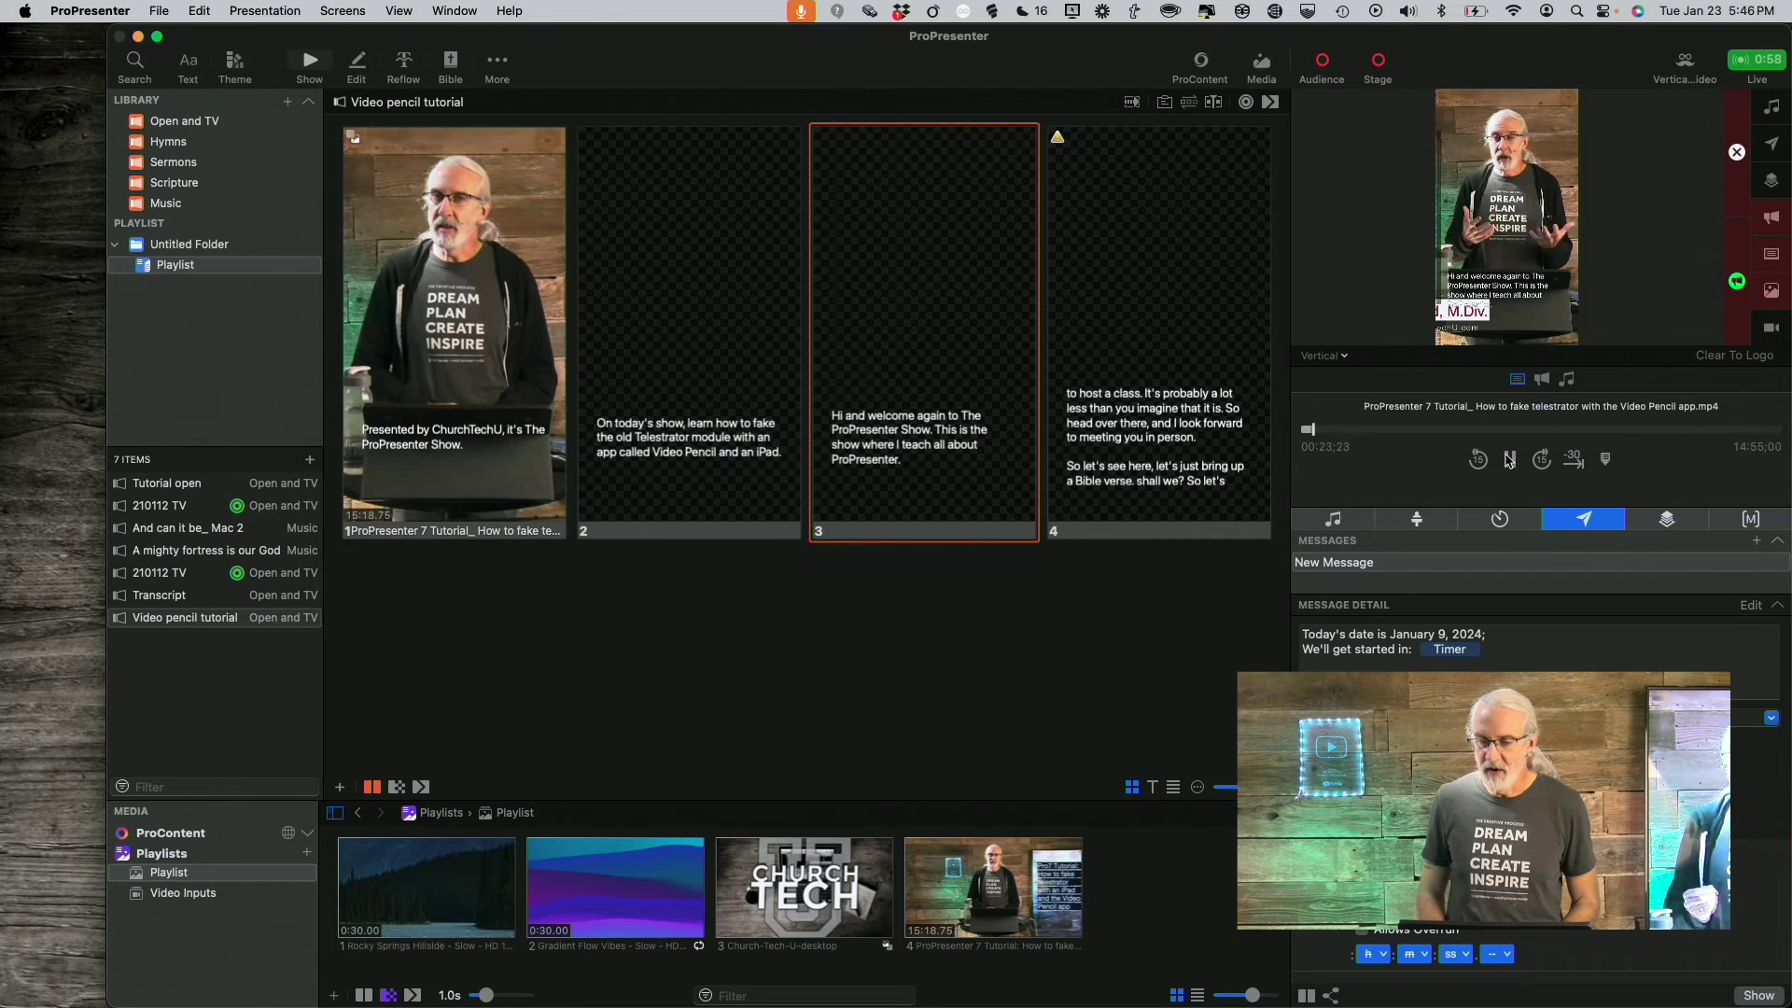
key("Right")
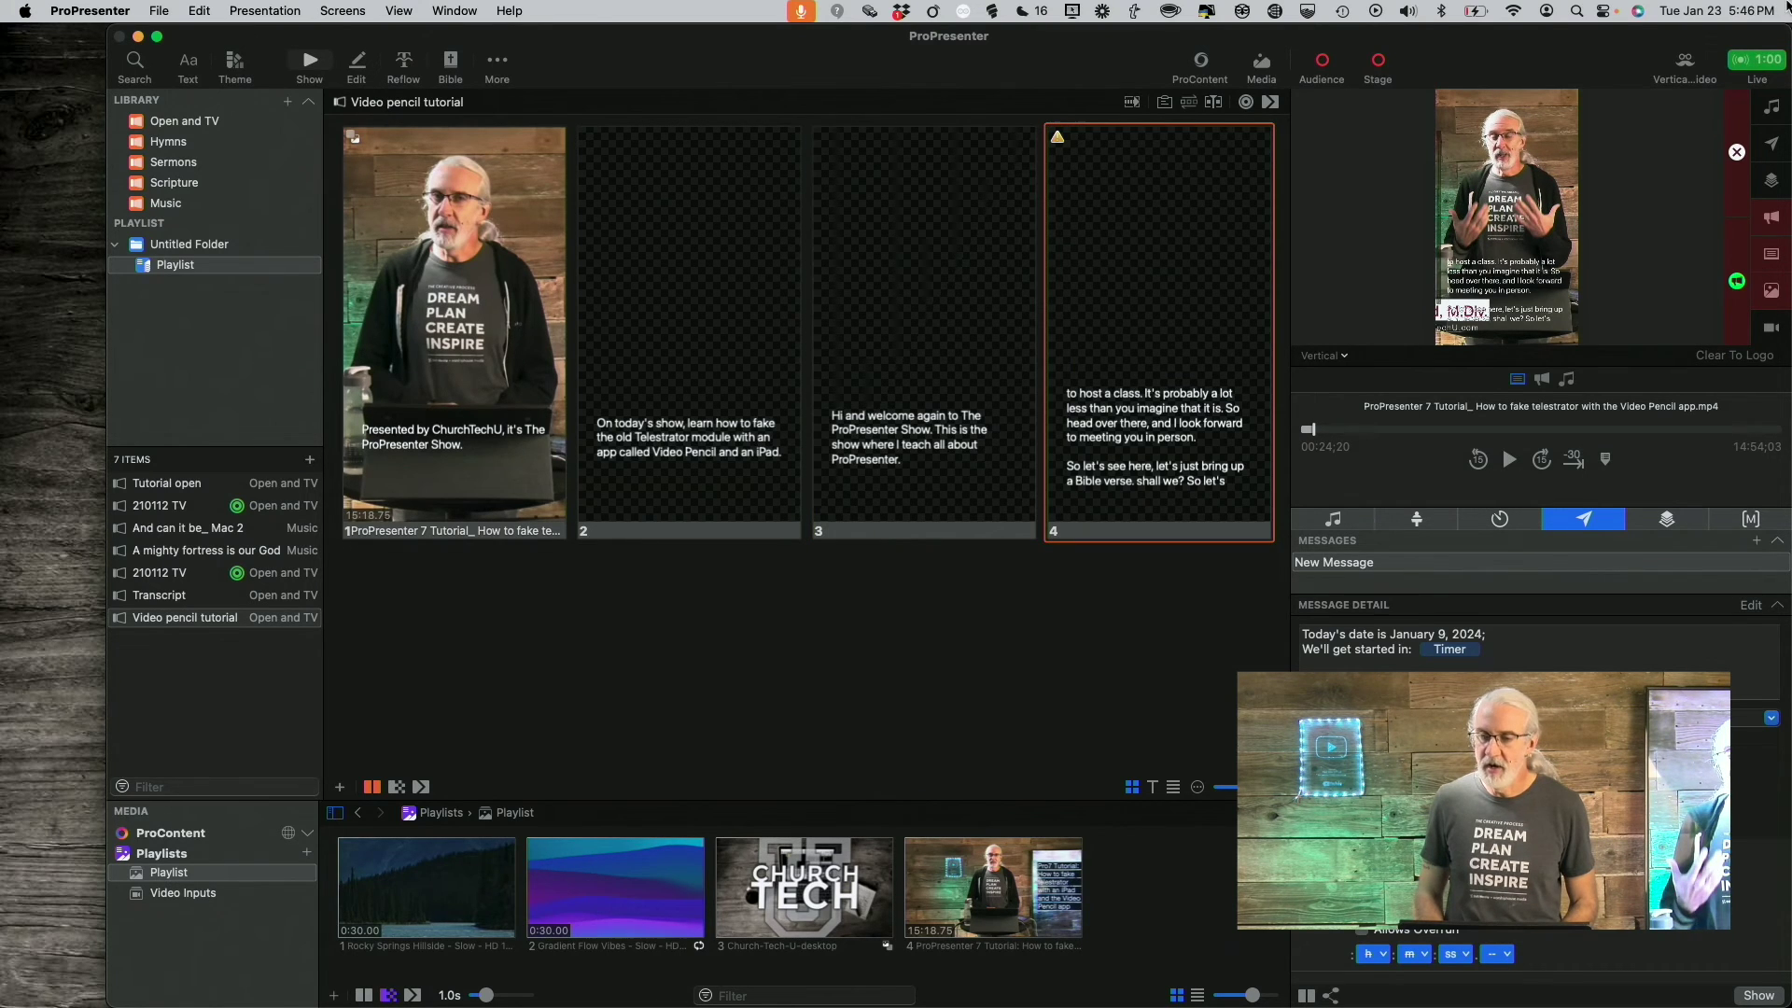
Step: Choose Stop Capture from the green capture timer's menu
left_click(1761, 59)
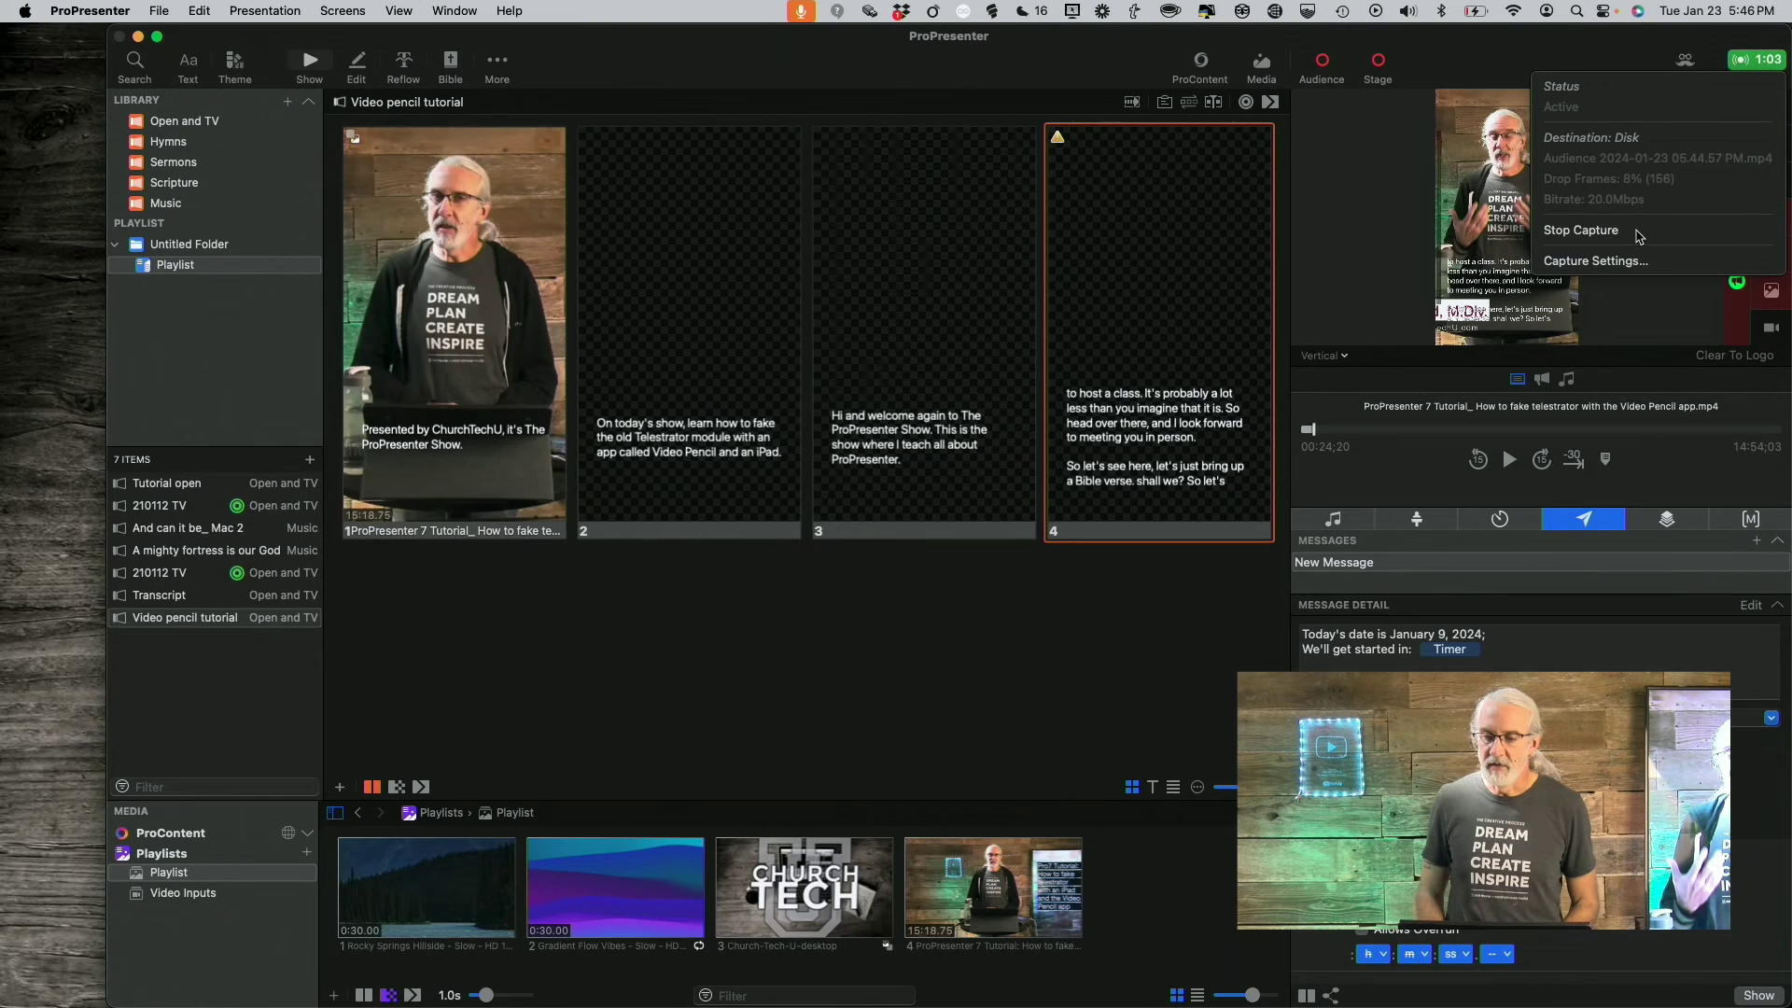
left_click(1639, 231)
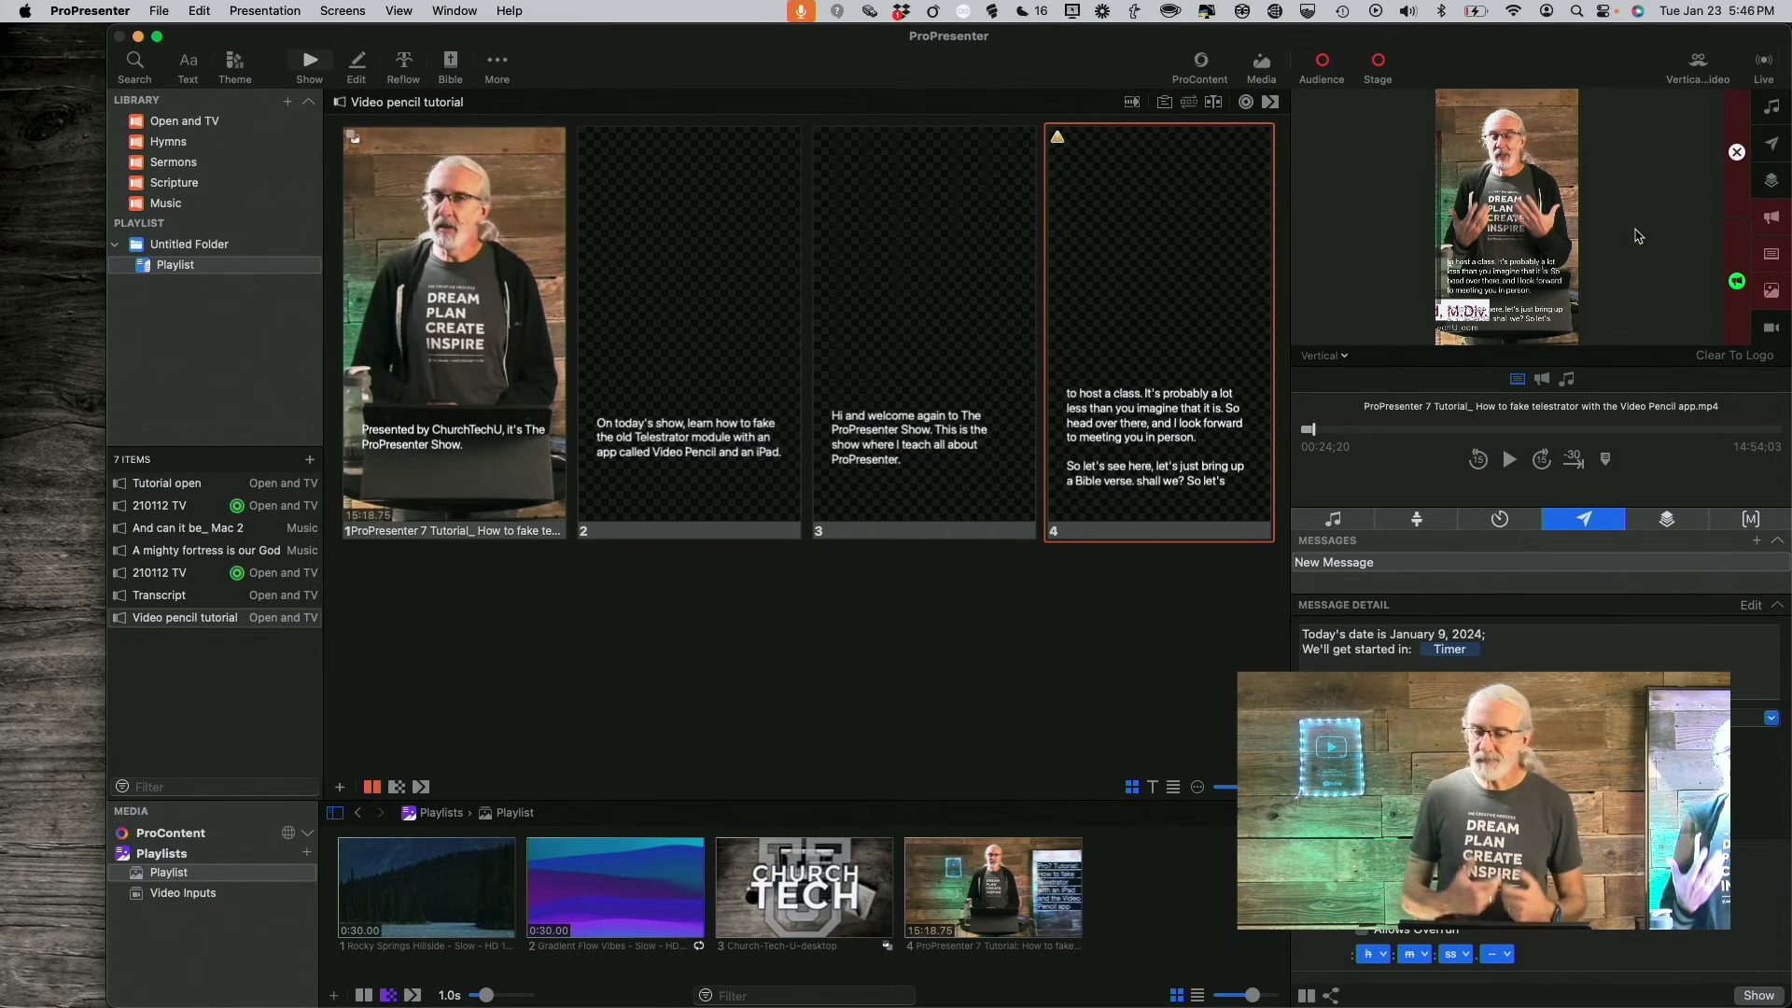